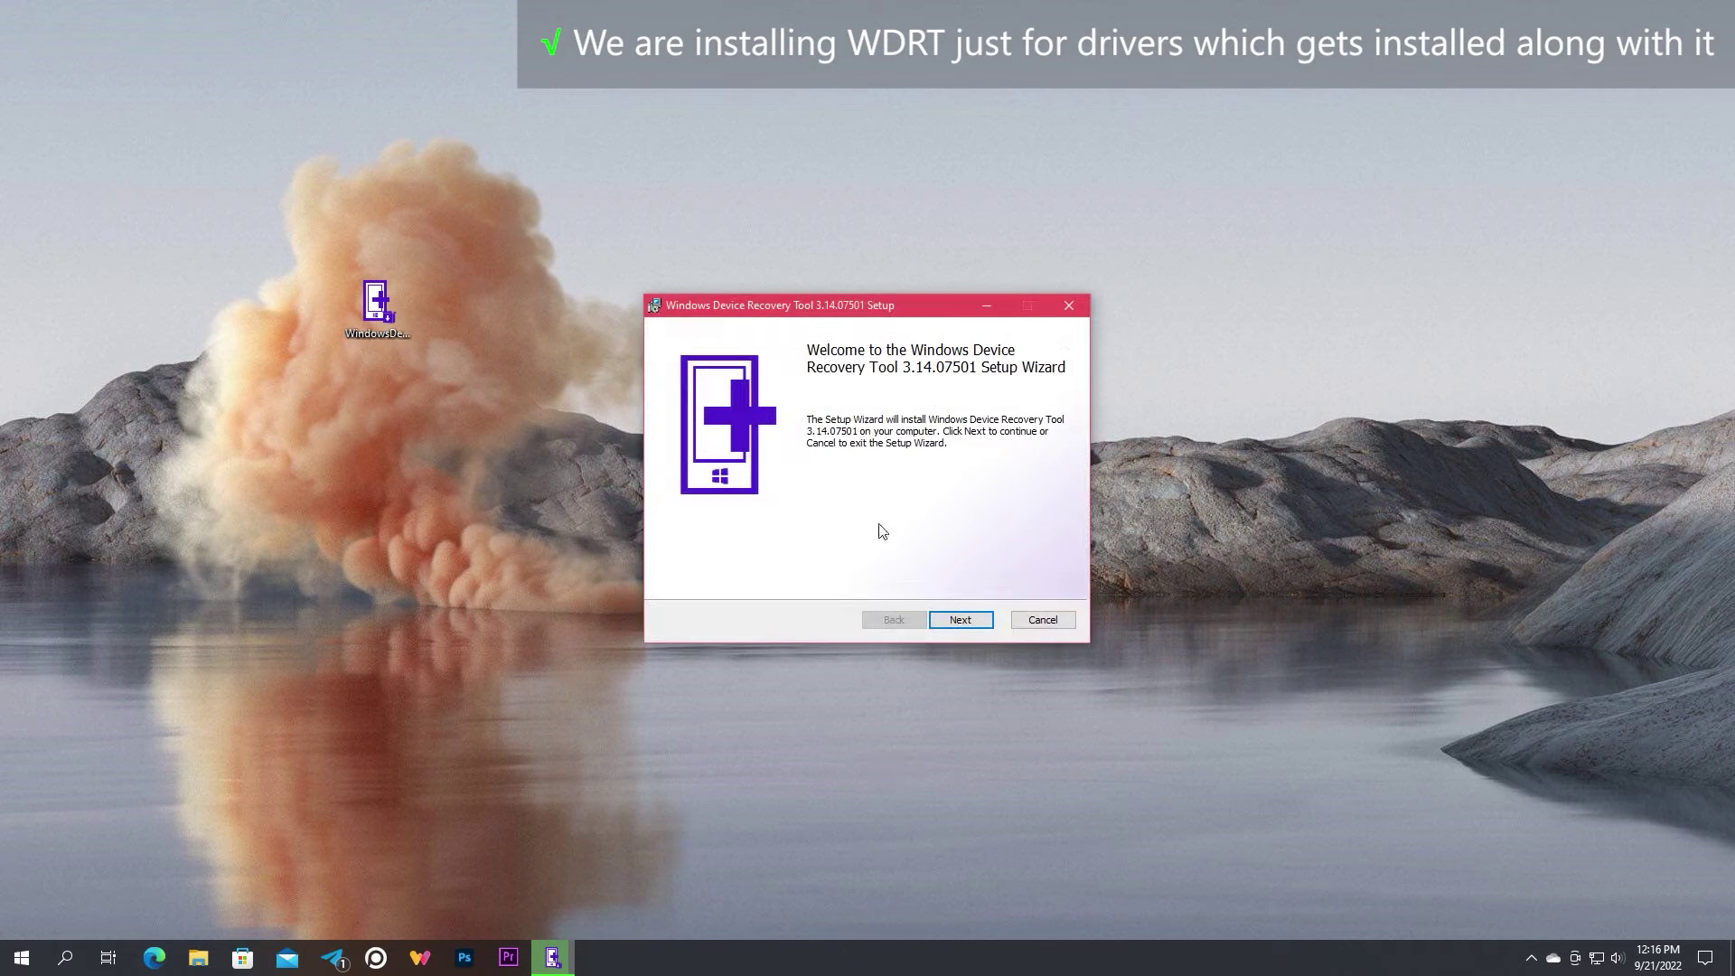
# Install Windows Device Recovery Tool 3.14.07501, accepting the license terms, and close the finished setup without launching the application
pyautogui.click(960, 620)
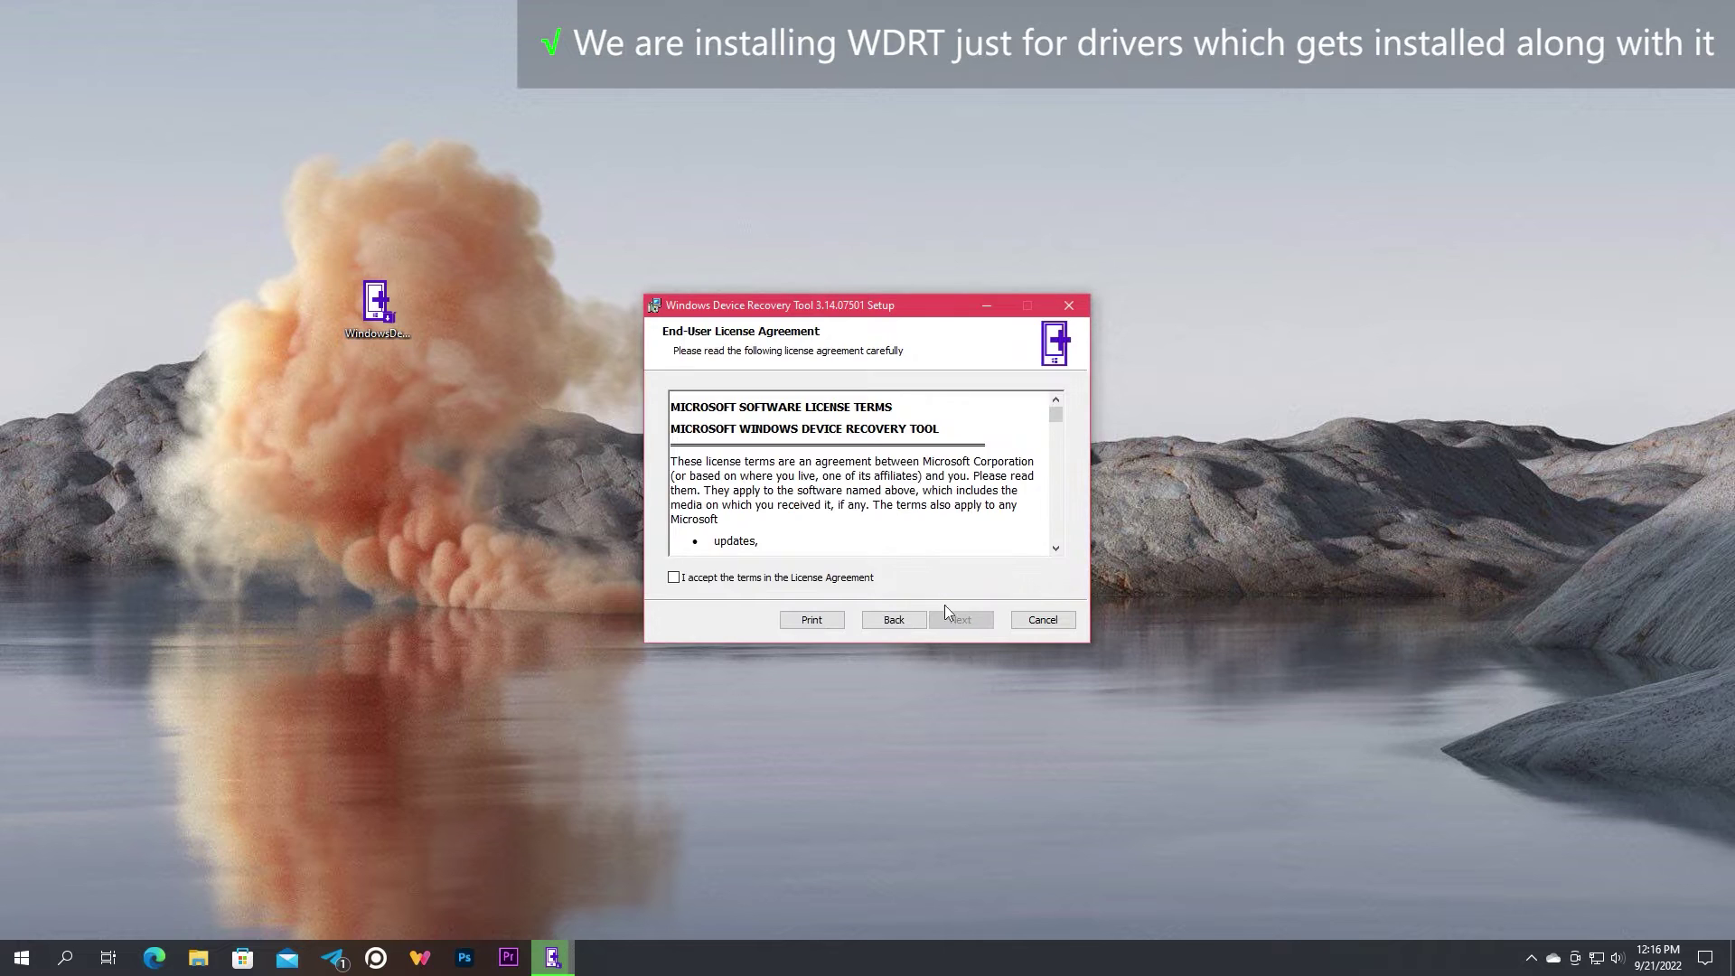
pyautogui.click(800, 578)
pyautogui.click(963, 620)
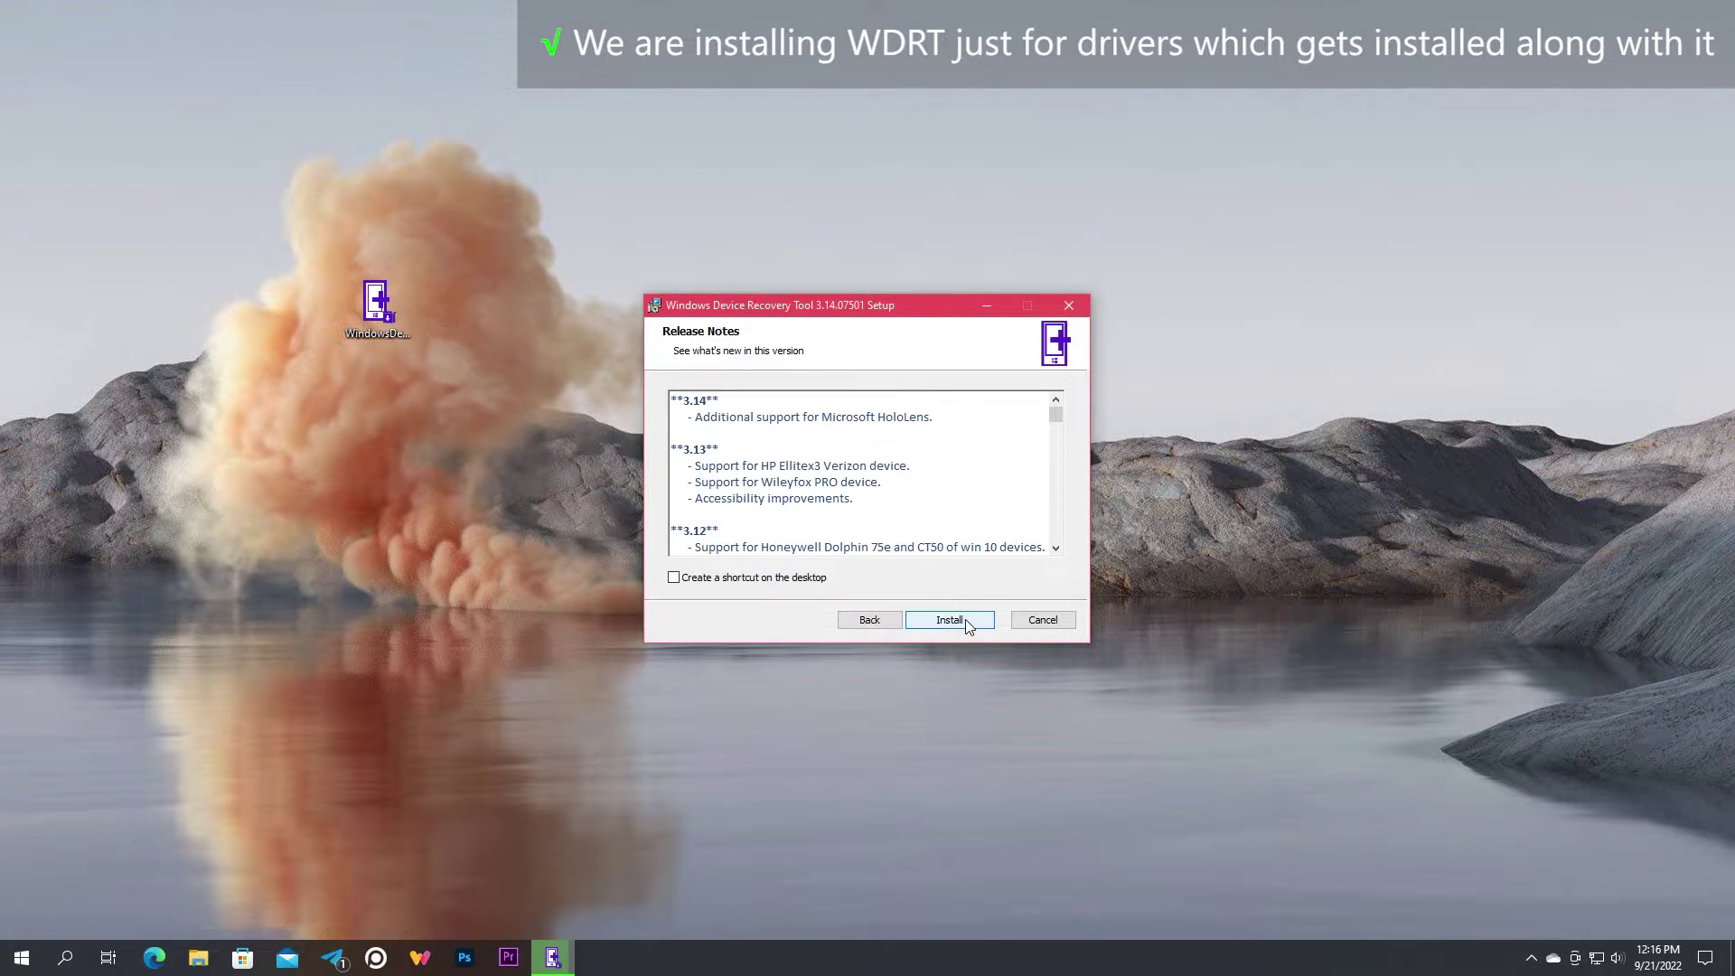
pyautogui.click(965, 621)
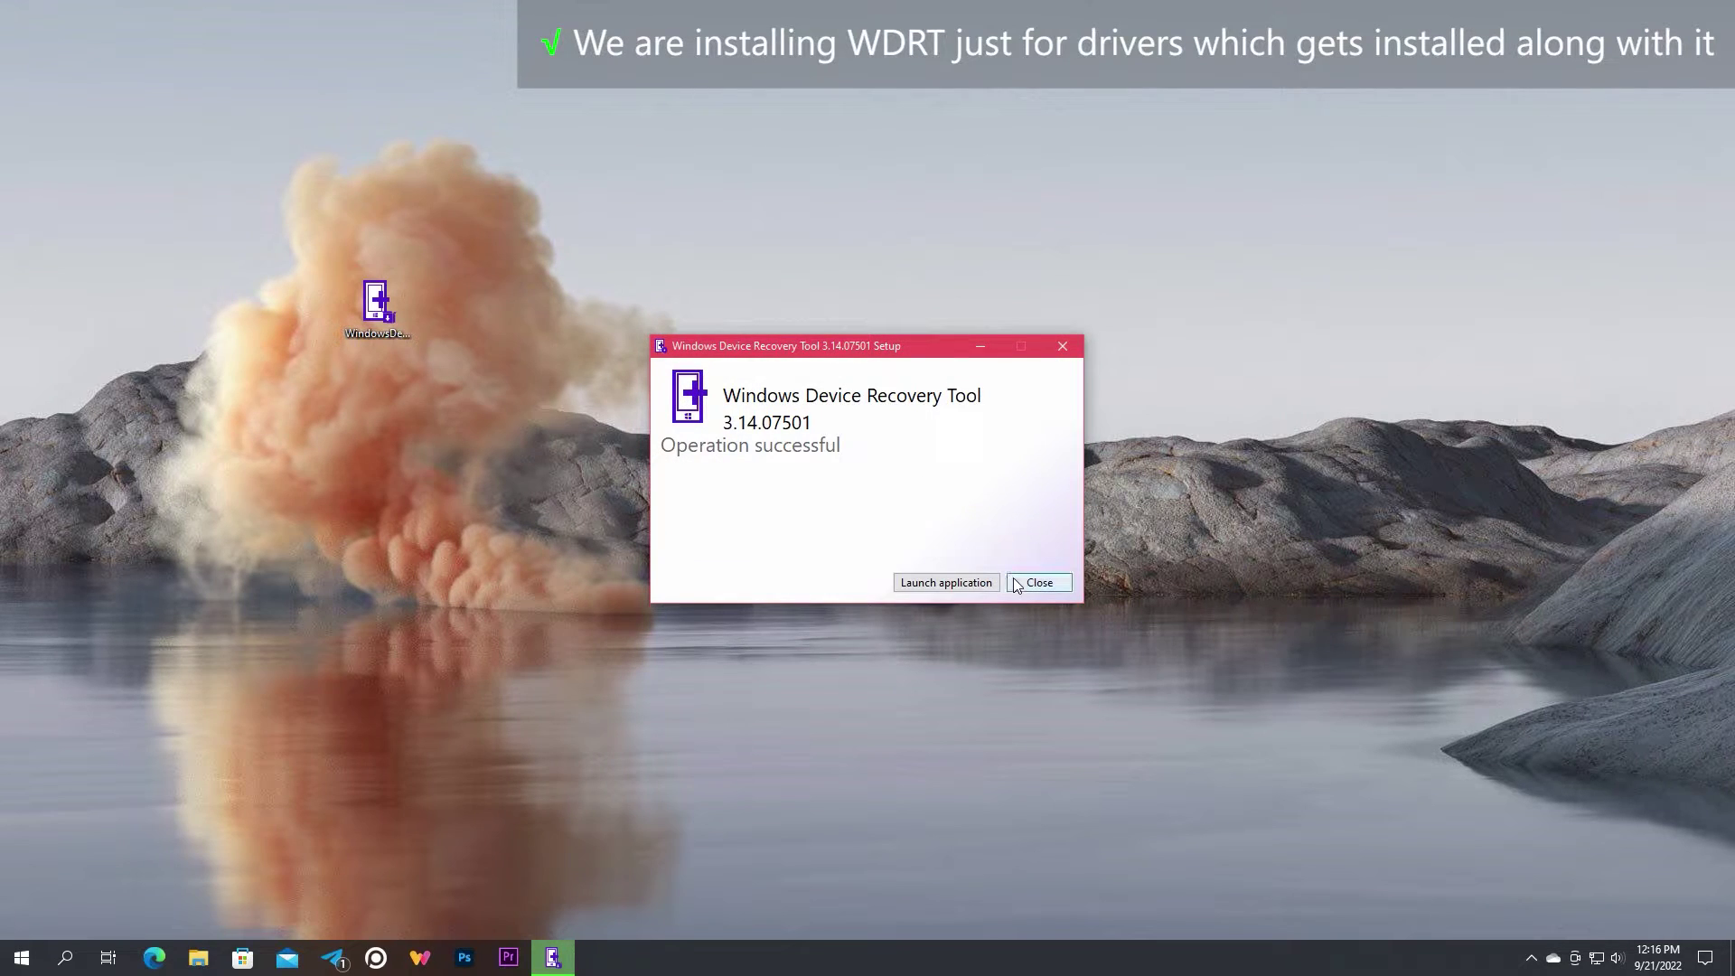
pyautogui.click(1038, 582)
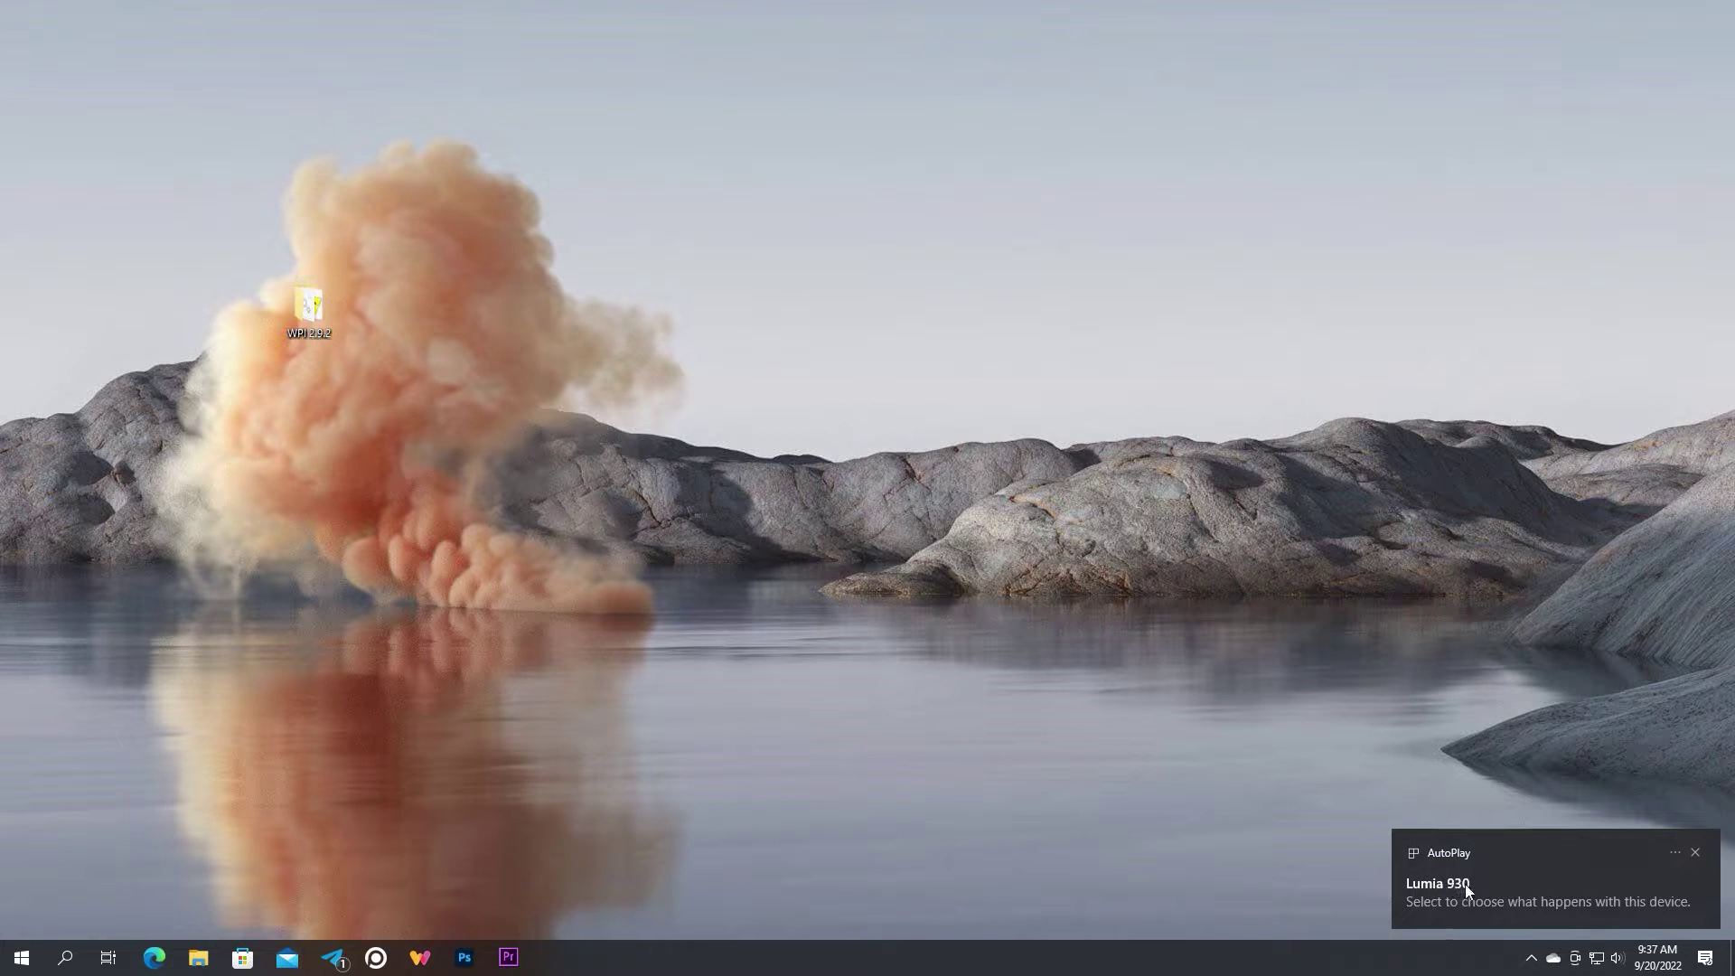
# Launch WPinternals.exe from the WPI 2.9.2 desktop folder with administrator permission and accept the disclaimer
pyautogui.doubleClick(304, 318)
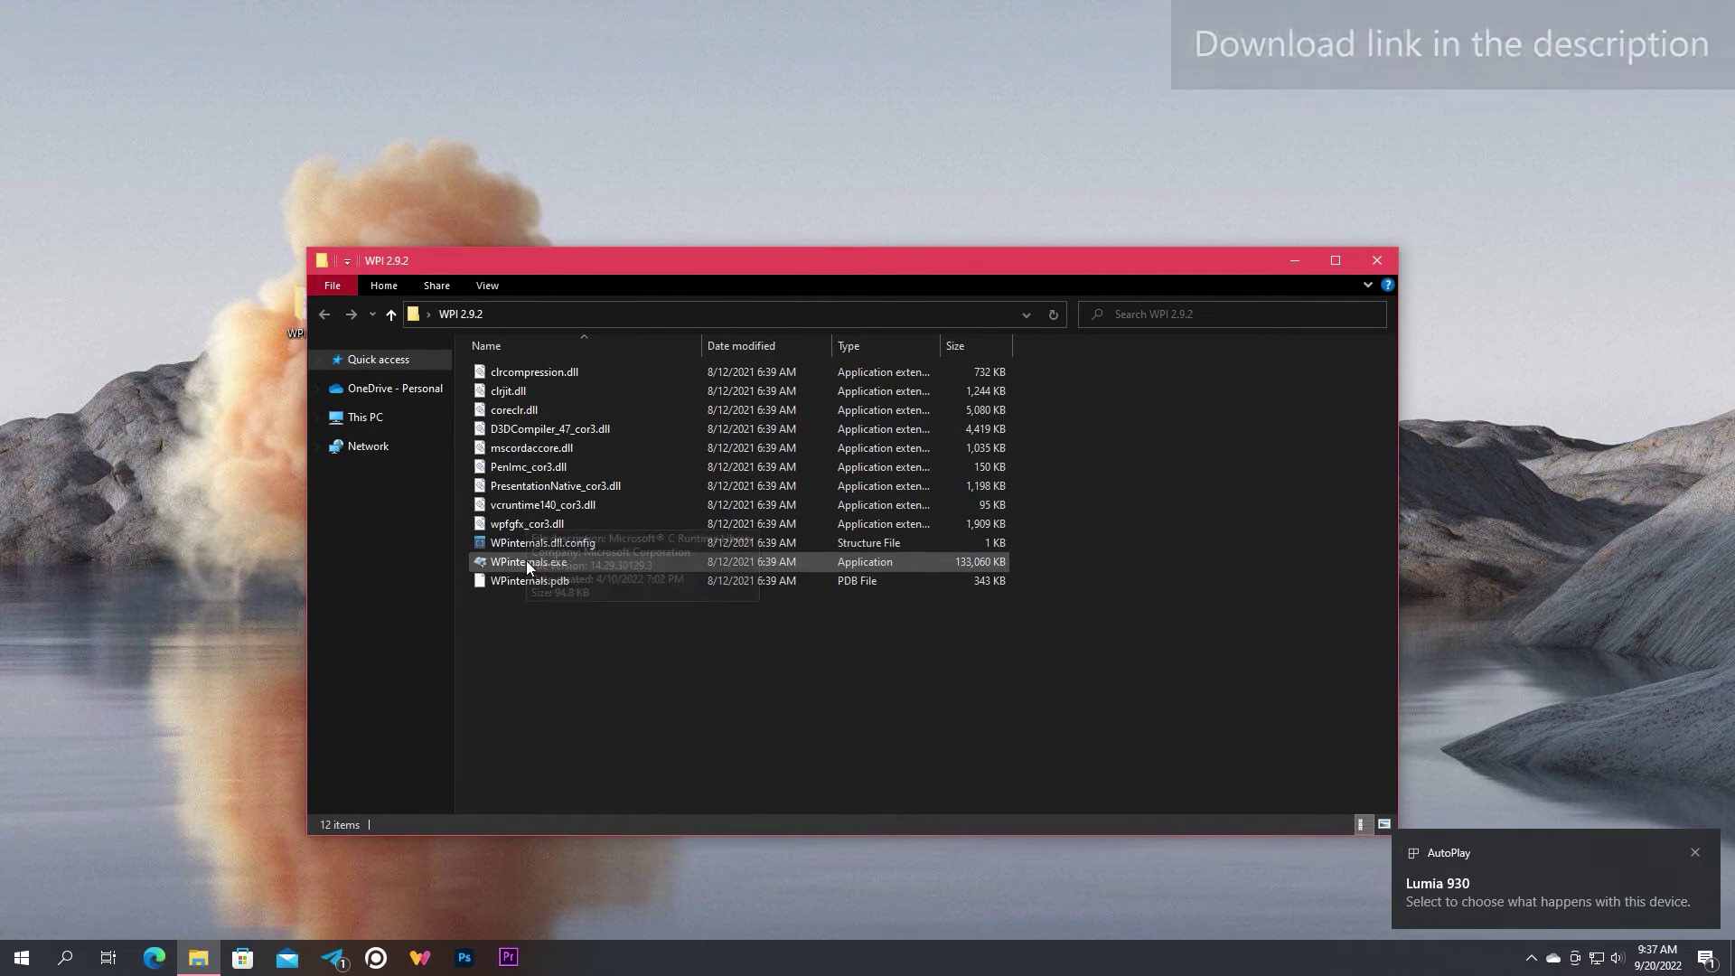
pyautogui.click(528, 562)
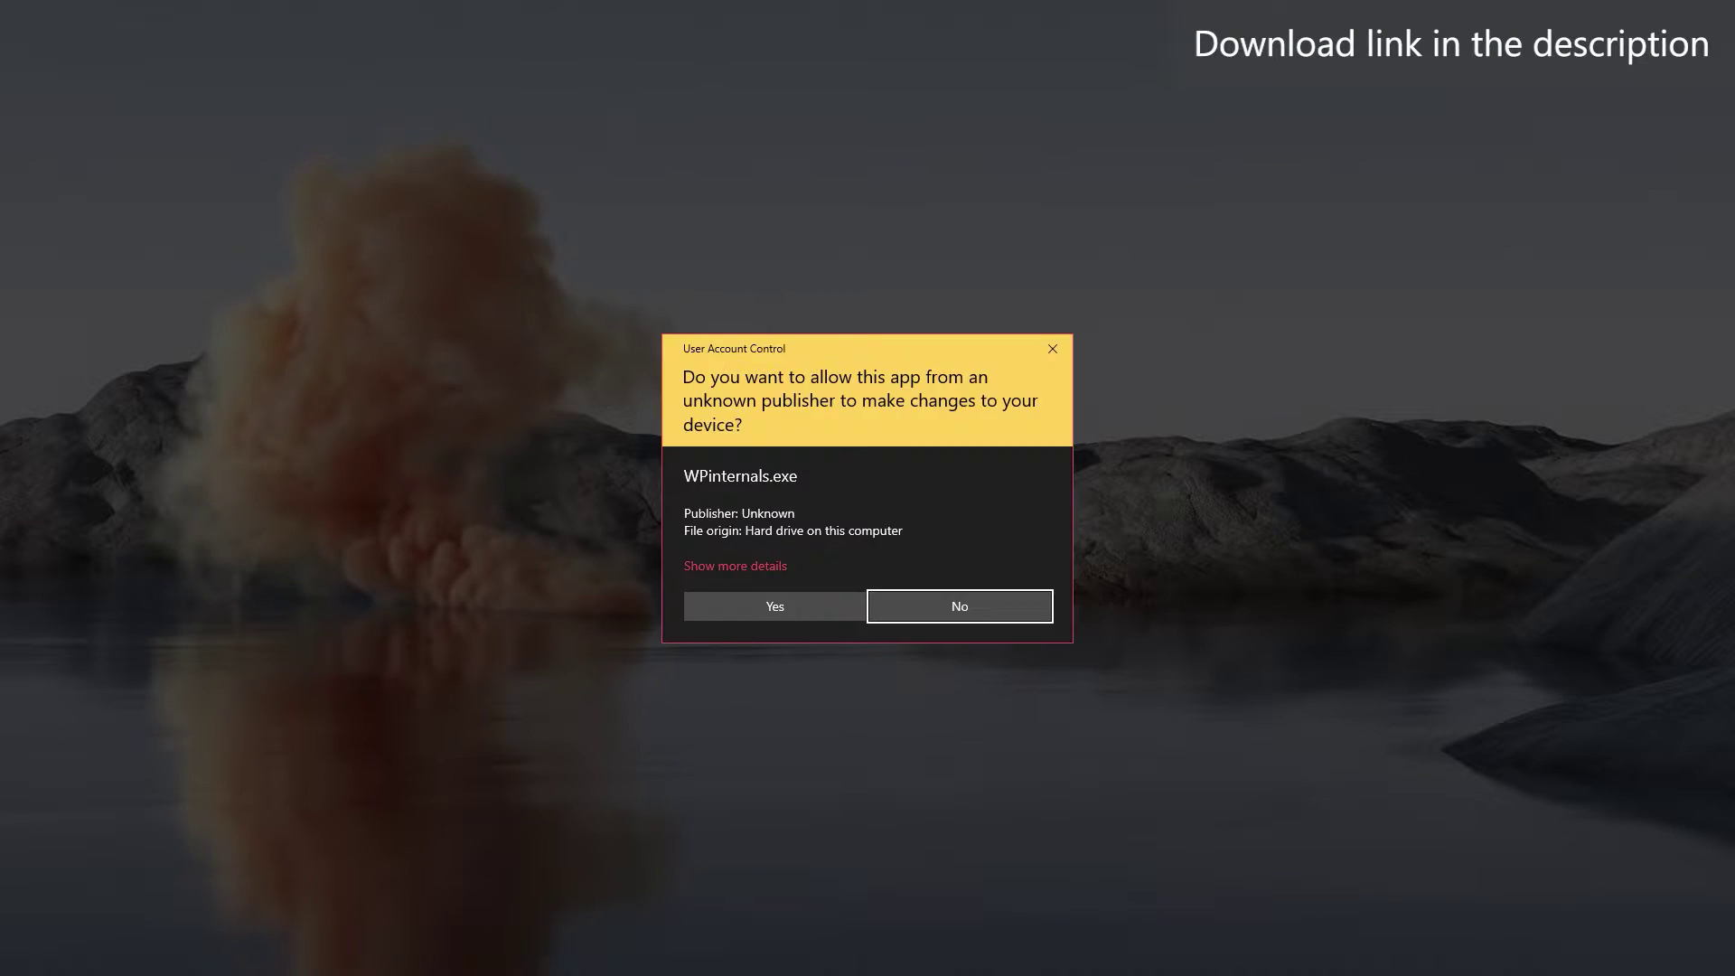
pyautogui.click(793, 604)
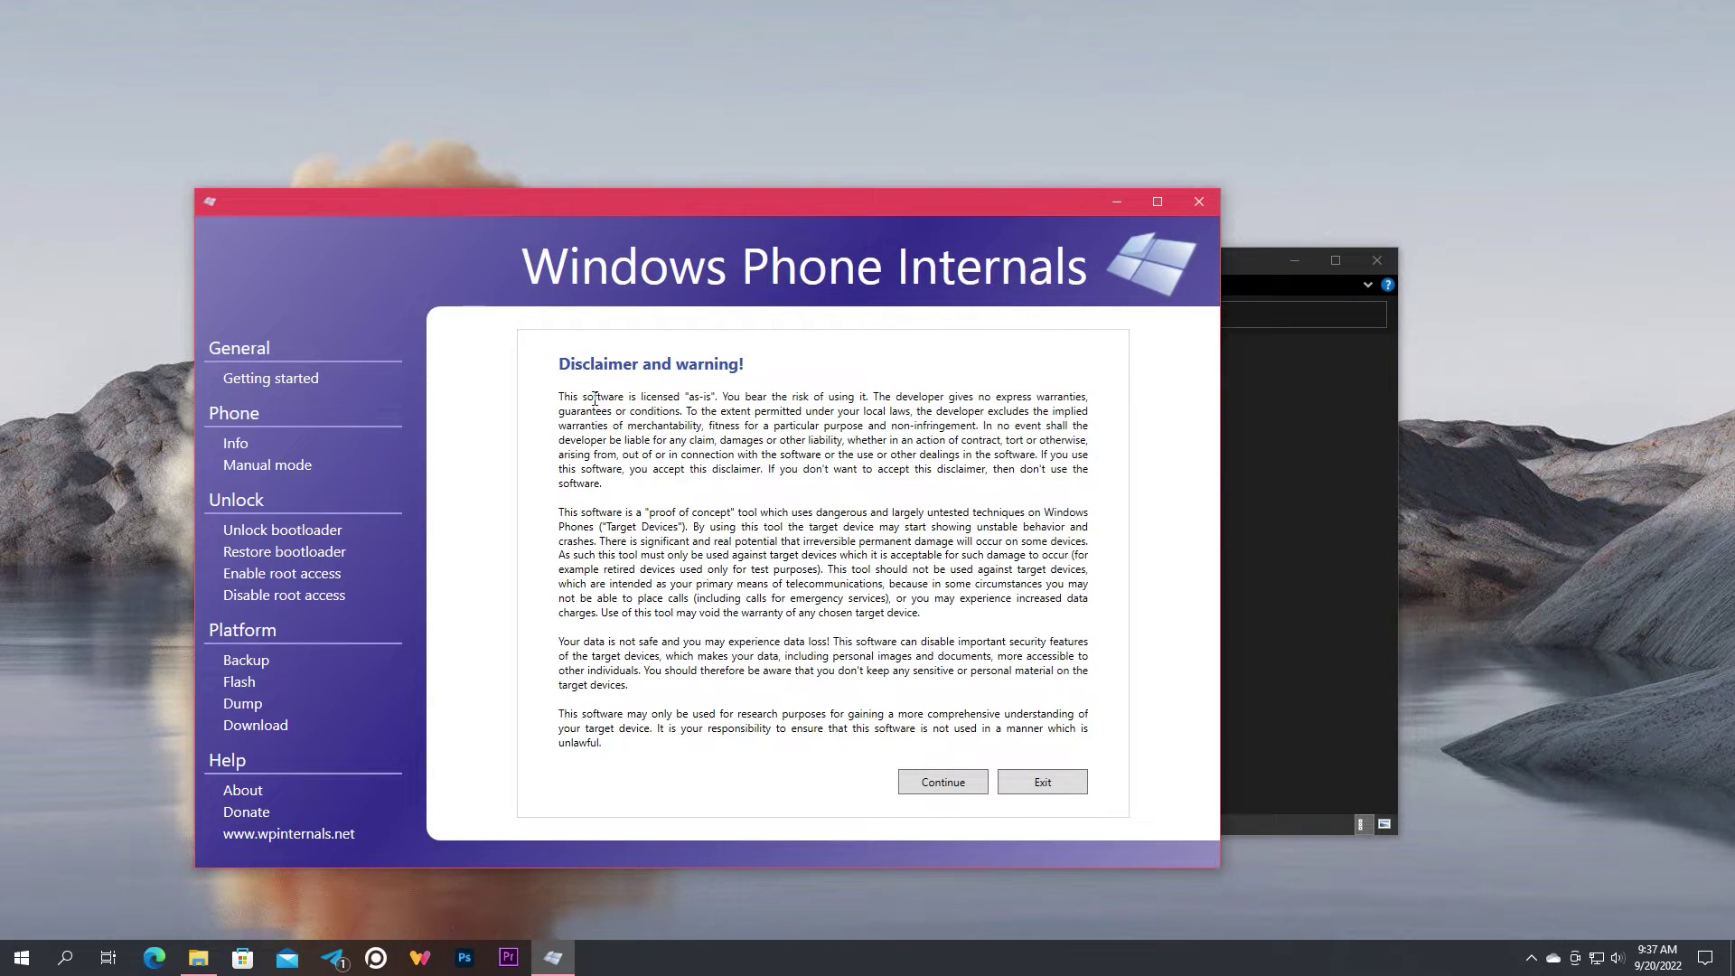
pyautogui.moveTo(722, 395); pyautogui.dragTo(869, 398)
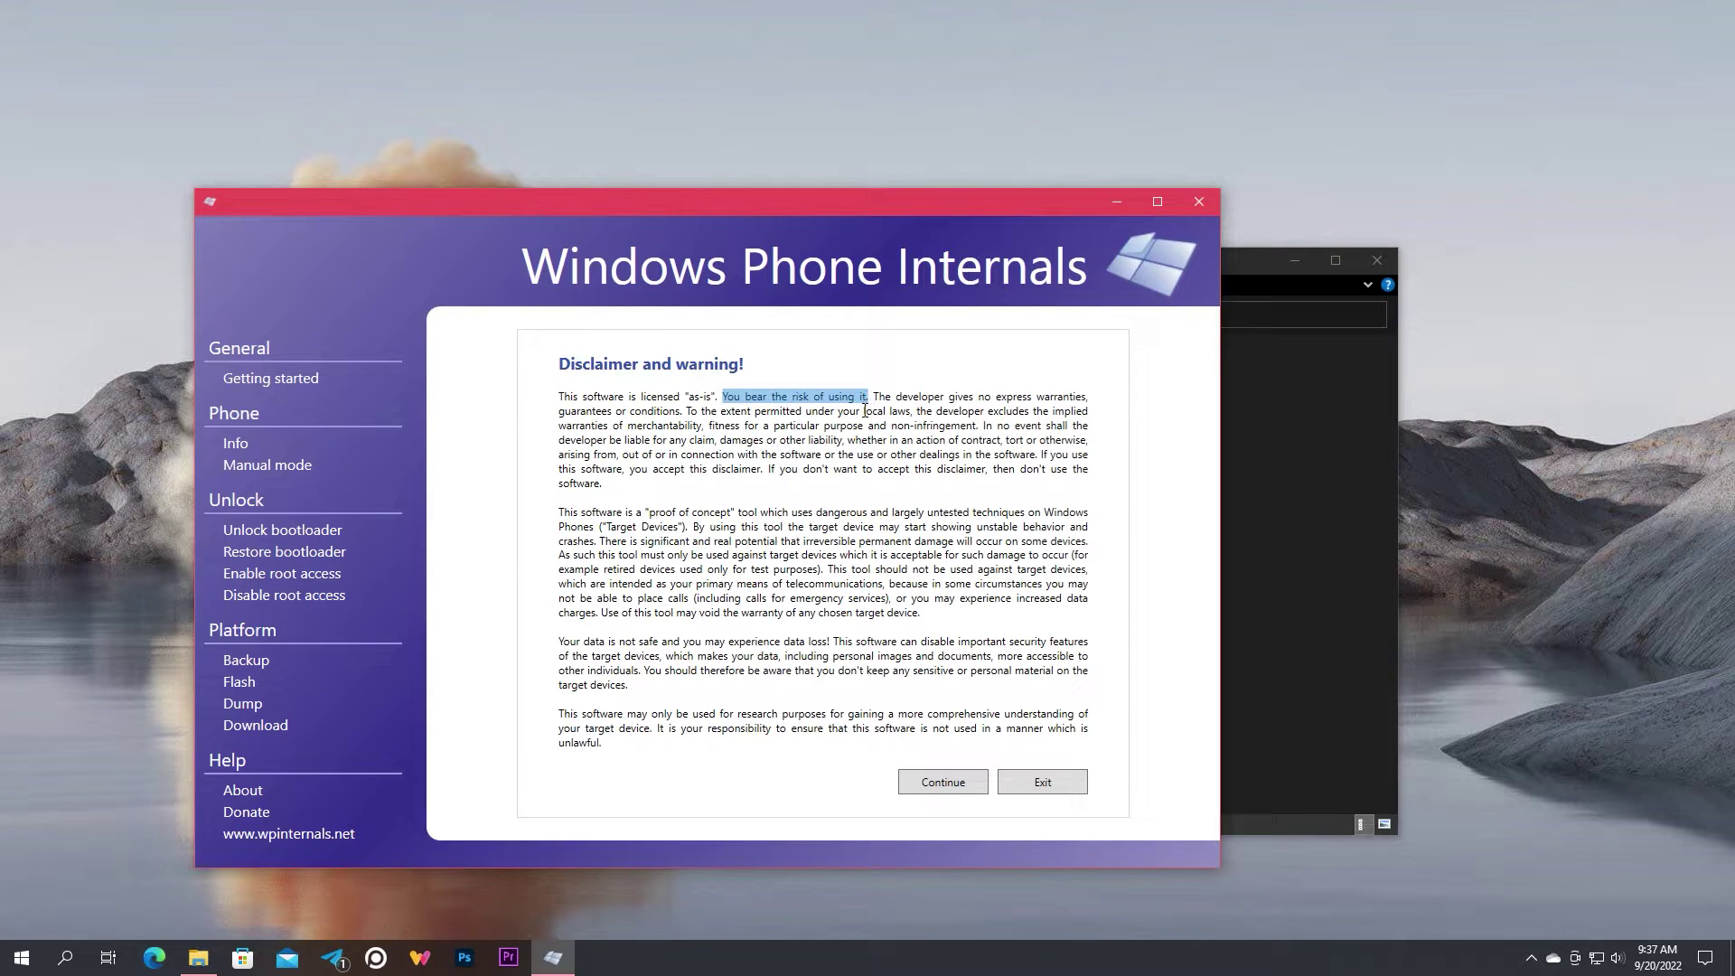
pyautogui.click(880, 498)
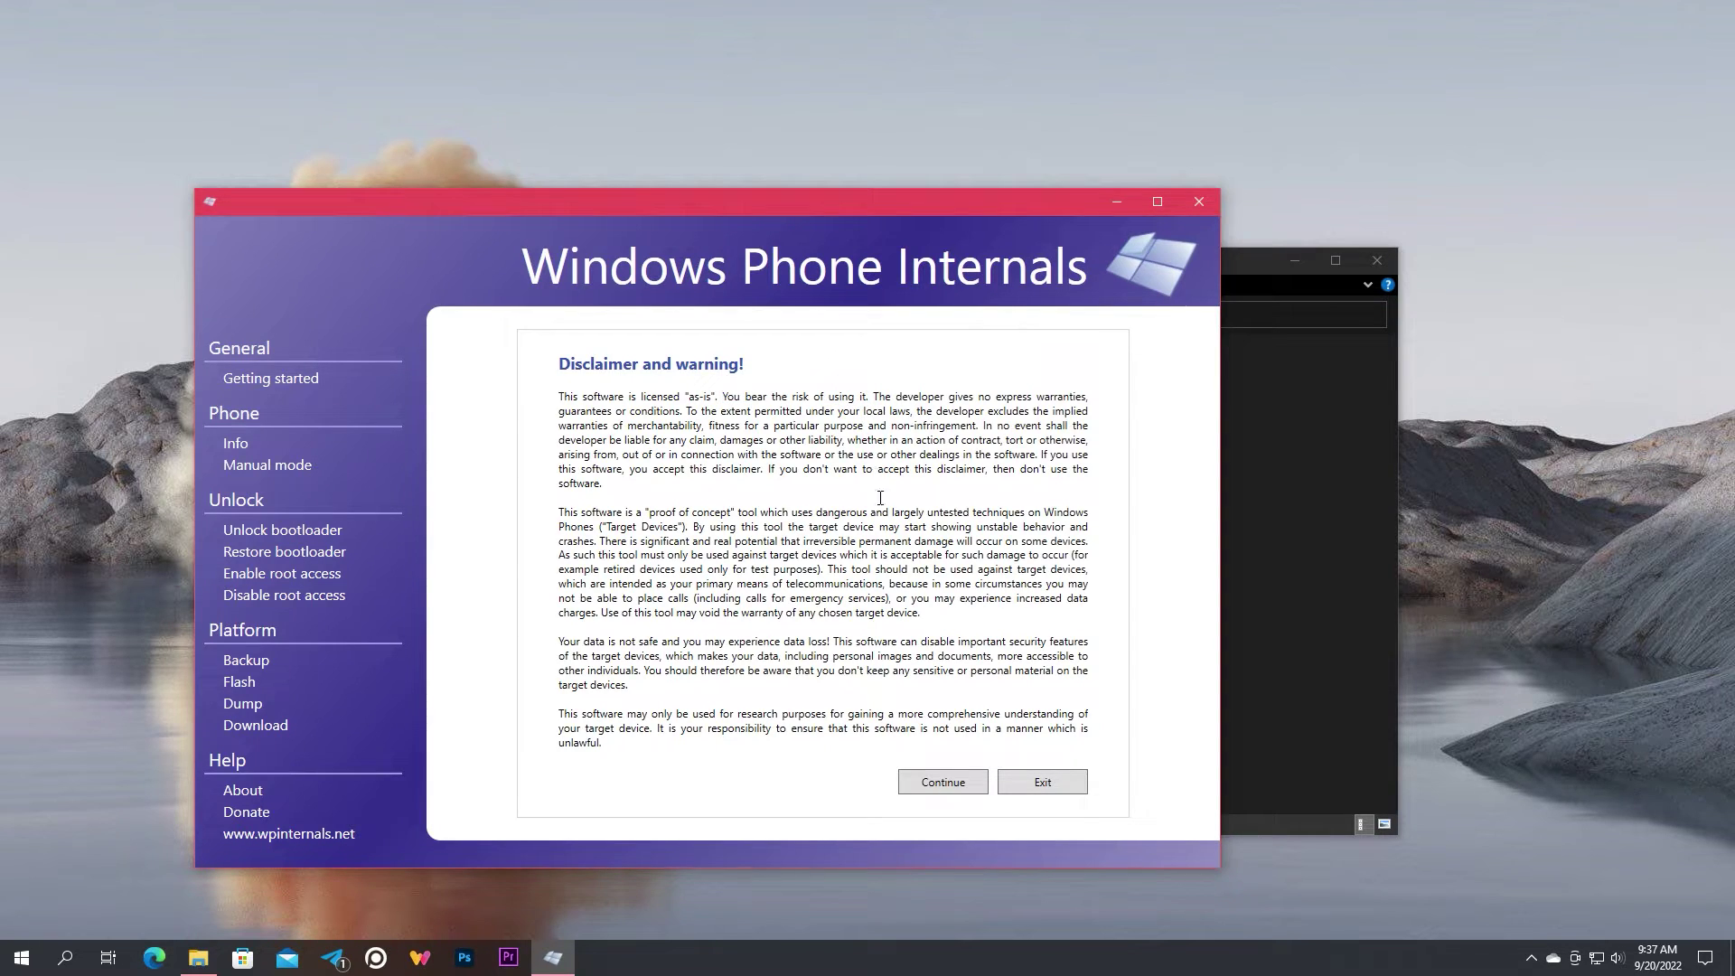
pyautogui.click(943, 782)
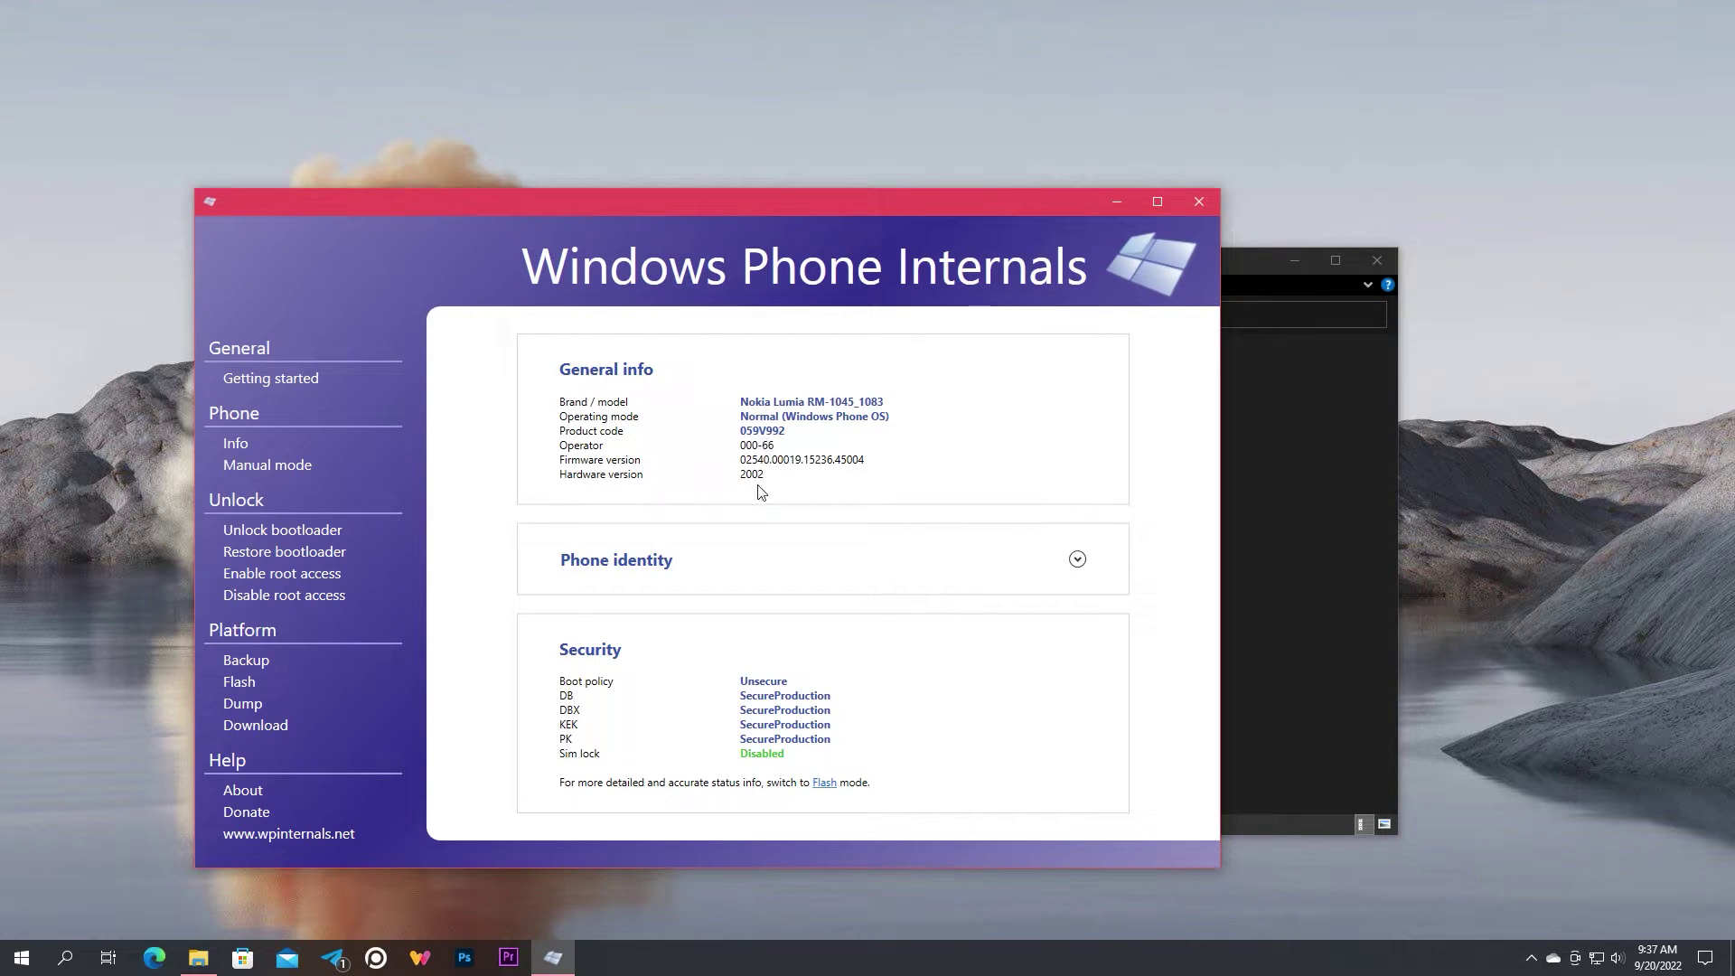
# Search for RM-1045 firmware using the detected phone codes and download RM1045_02061.00055.14195.41002_RETAIL_prod_signed_1003_005BCD_000-GB.ffu
pyautogui.click(283, 725)
pyautogui.scroll(-3, 742, 570)
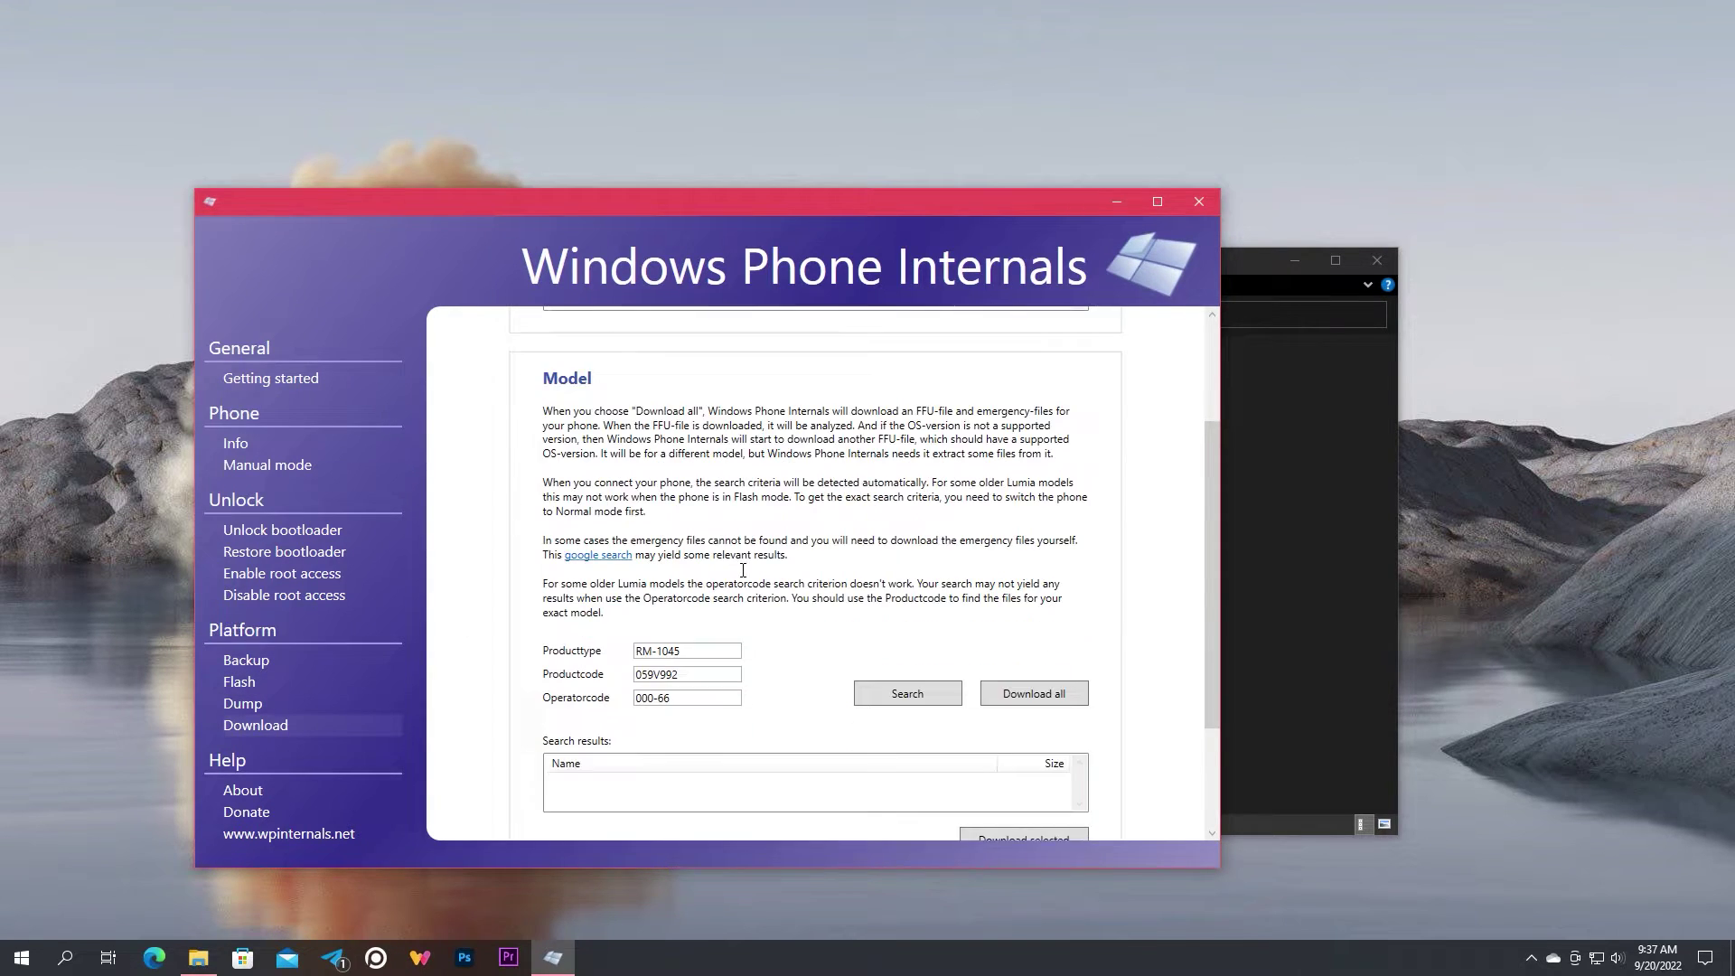
pyautogui.scroll(-1, 742, 570)
pyautogui.click(649, 652)
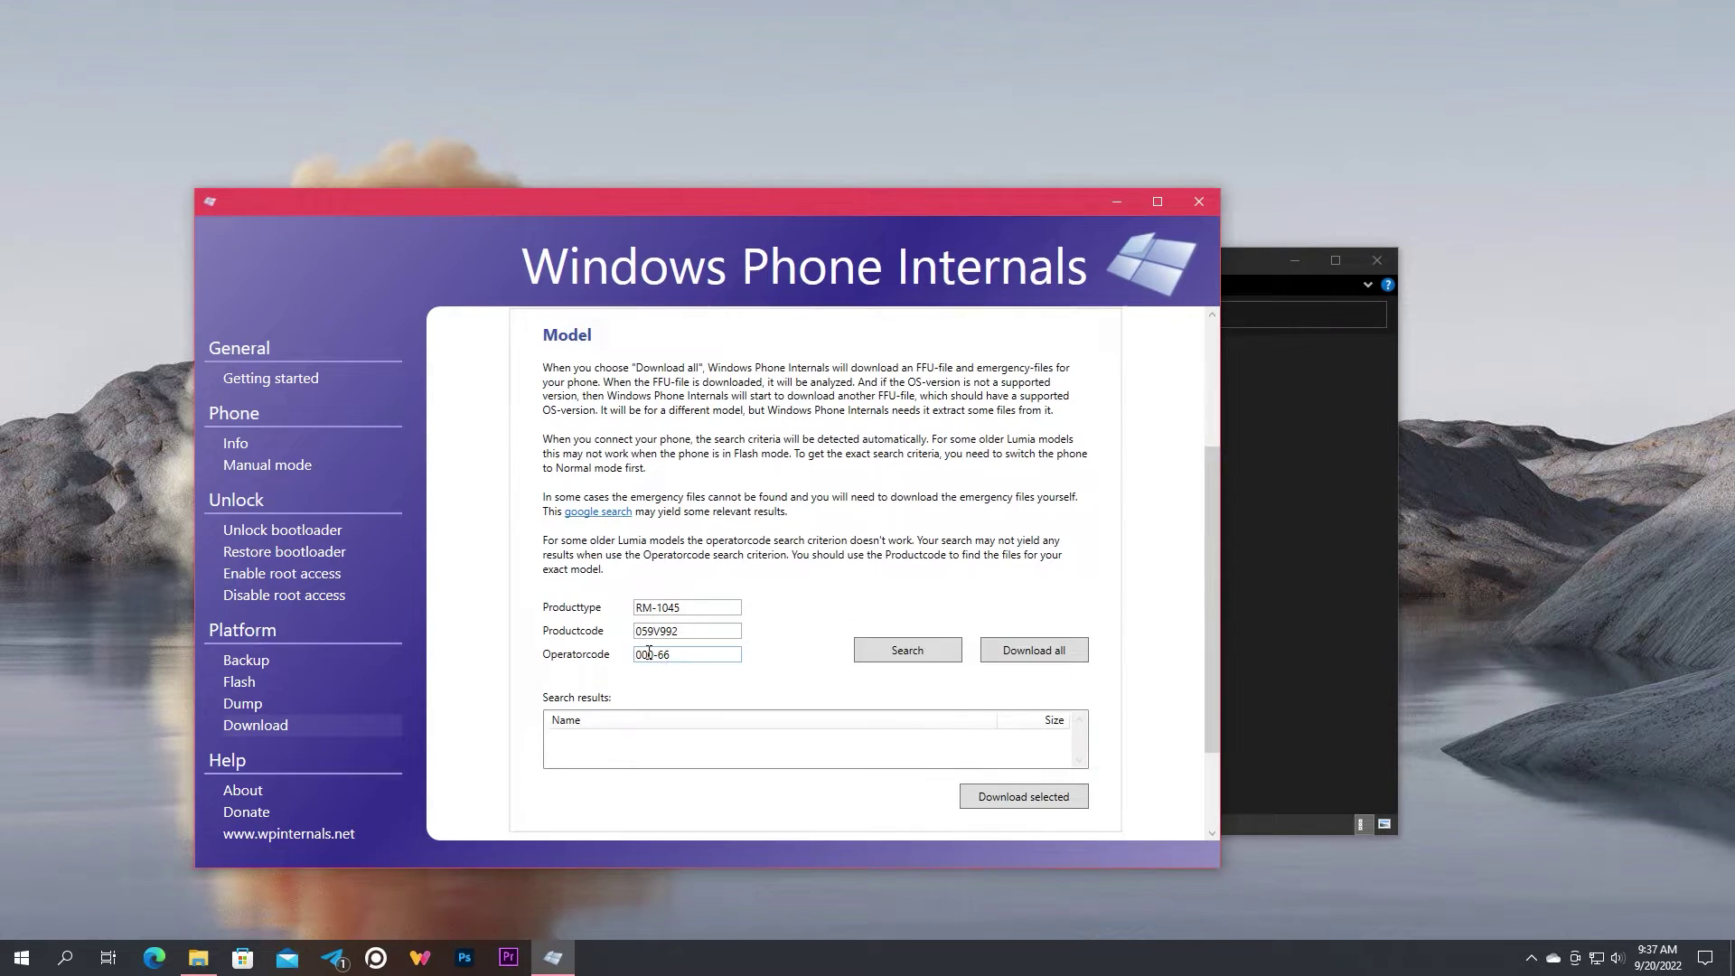
pyautogui.click(914, 654)
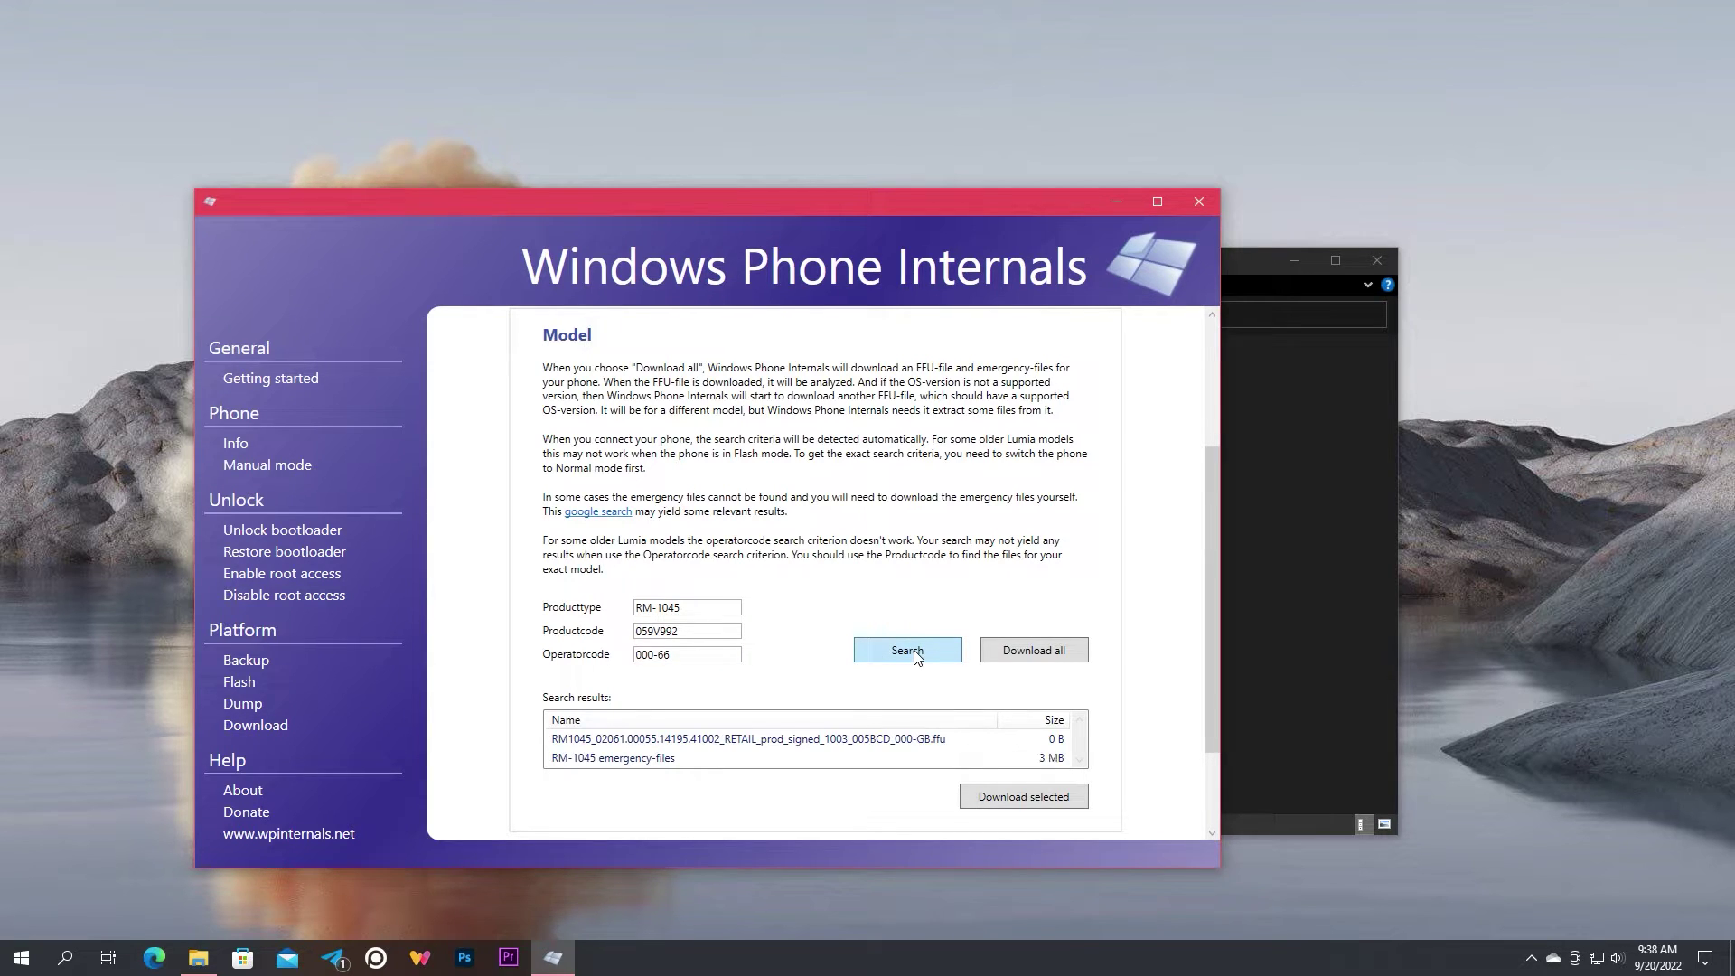
pyautogui.click(826, 743)
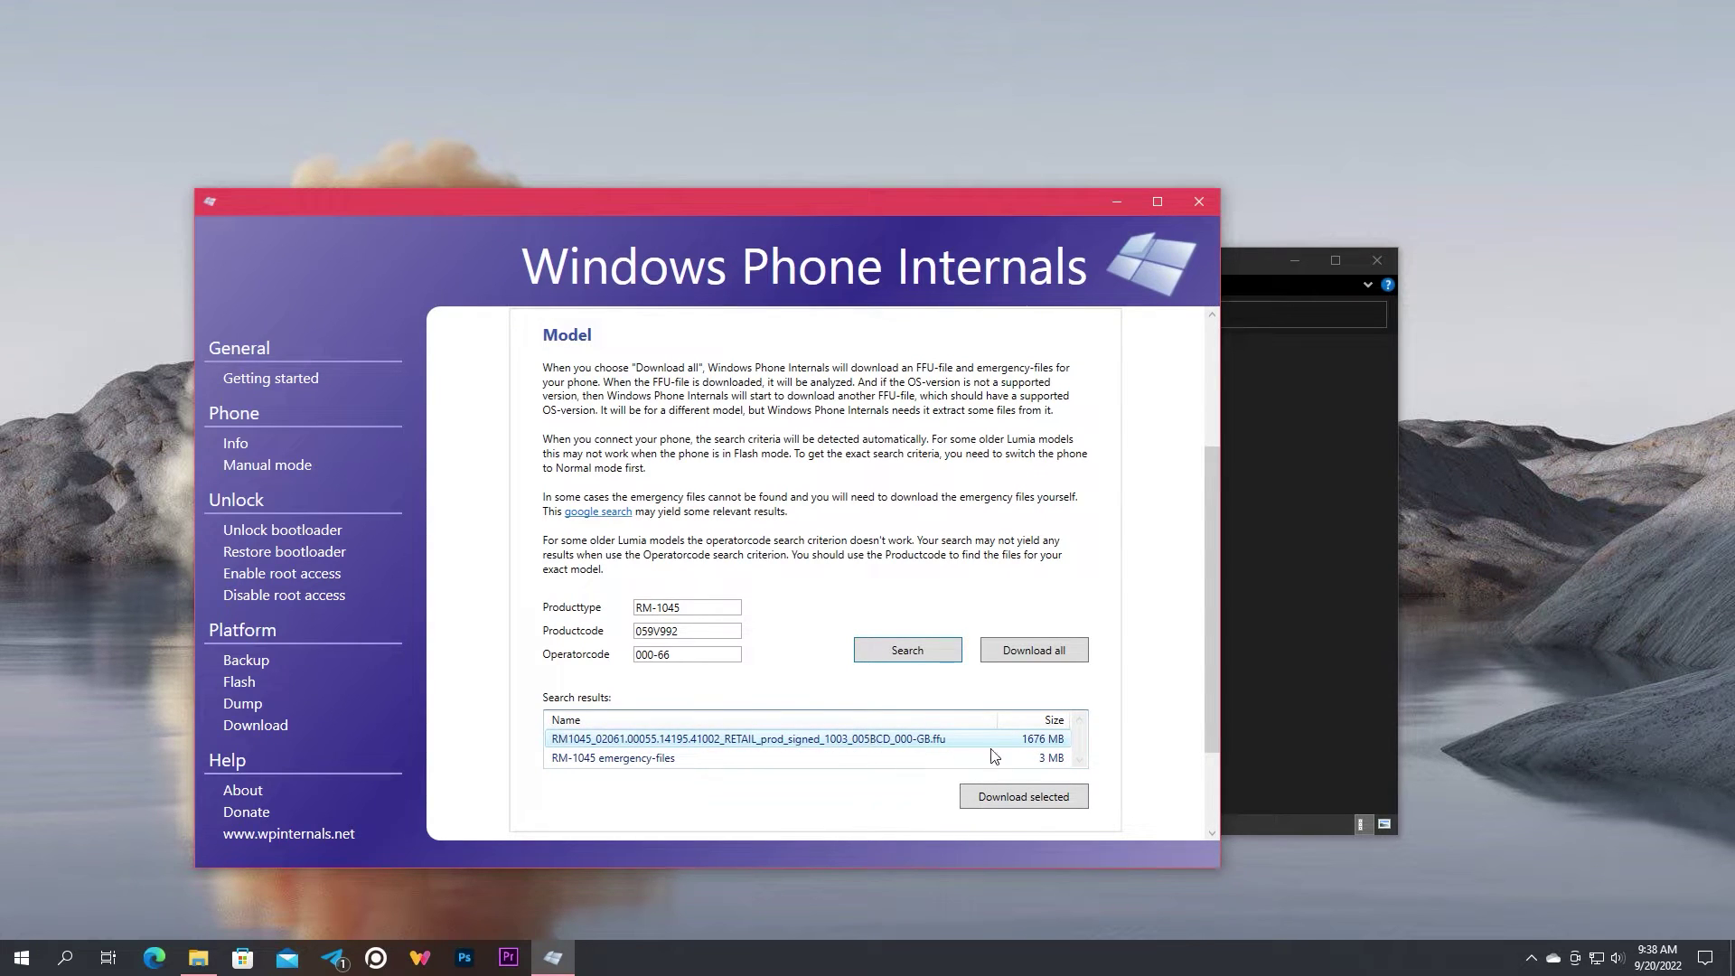
pyautogui.click(1027, 803)
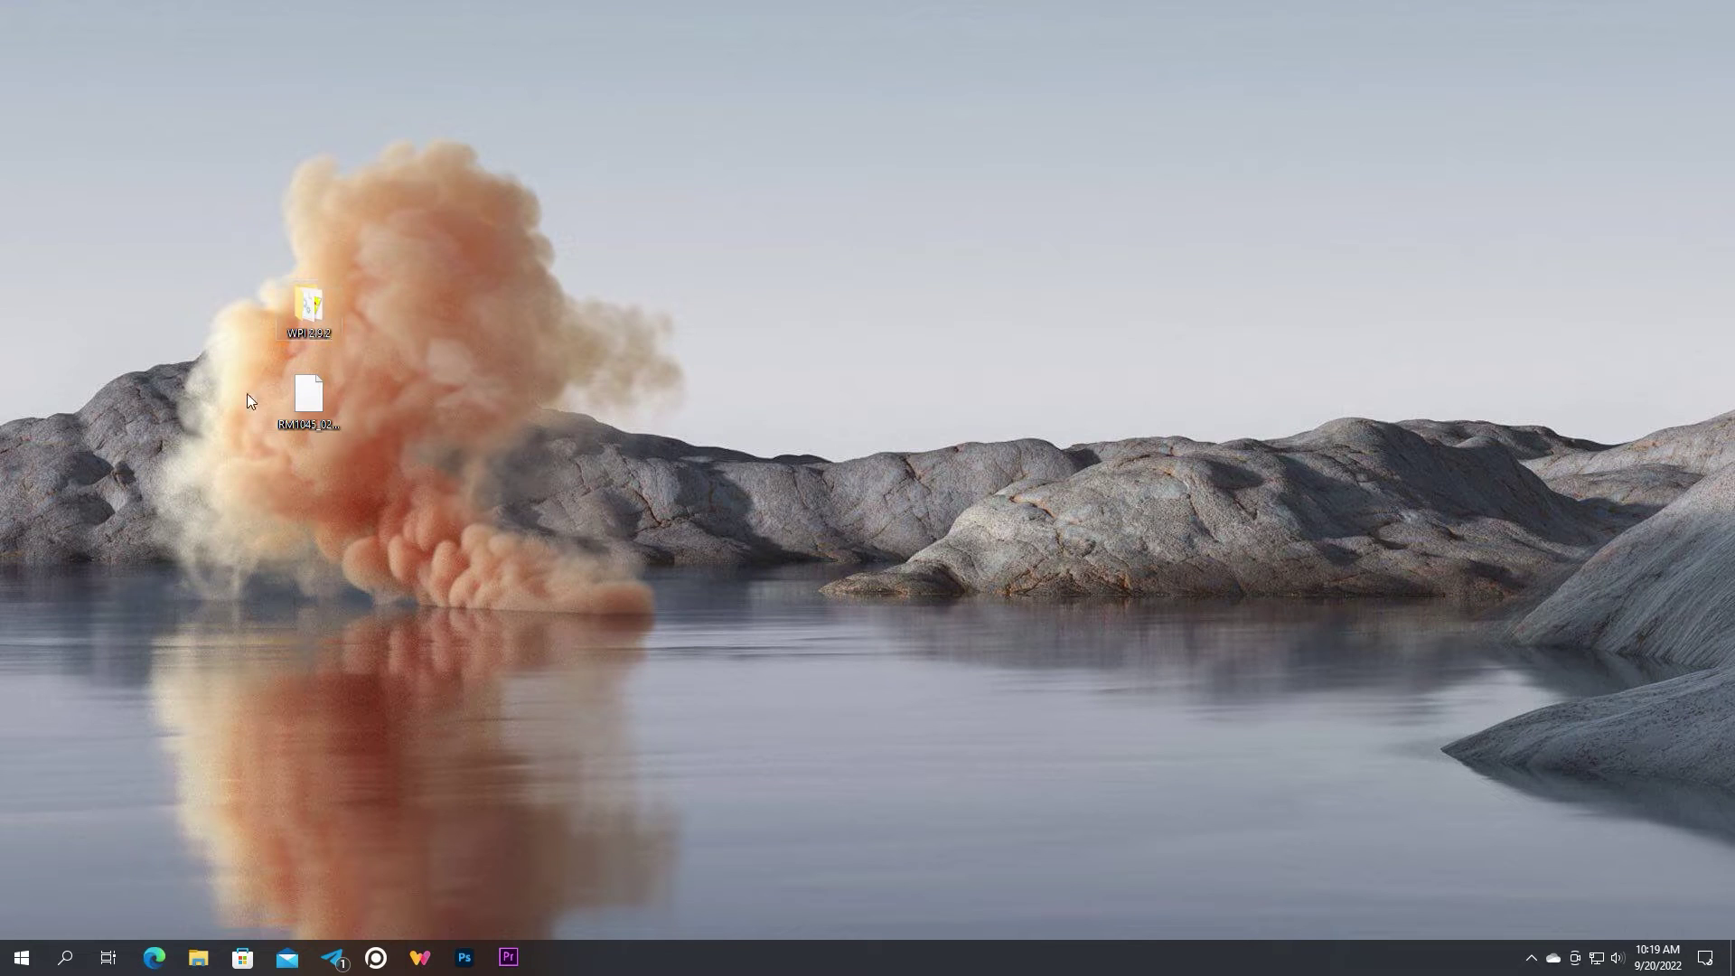
# Relaunch WPinternals.exe from the WPI 2.9.2 desktop folder with administrator permission and close the folder window
pyautogui.click(308, 398)
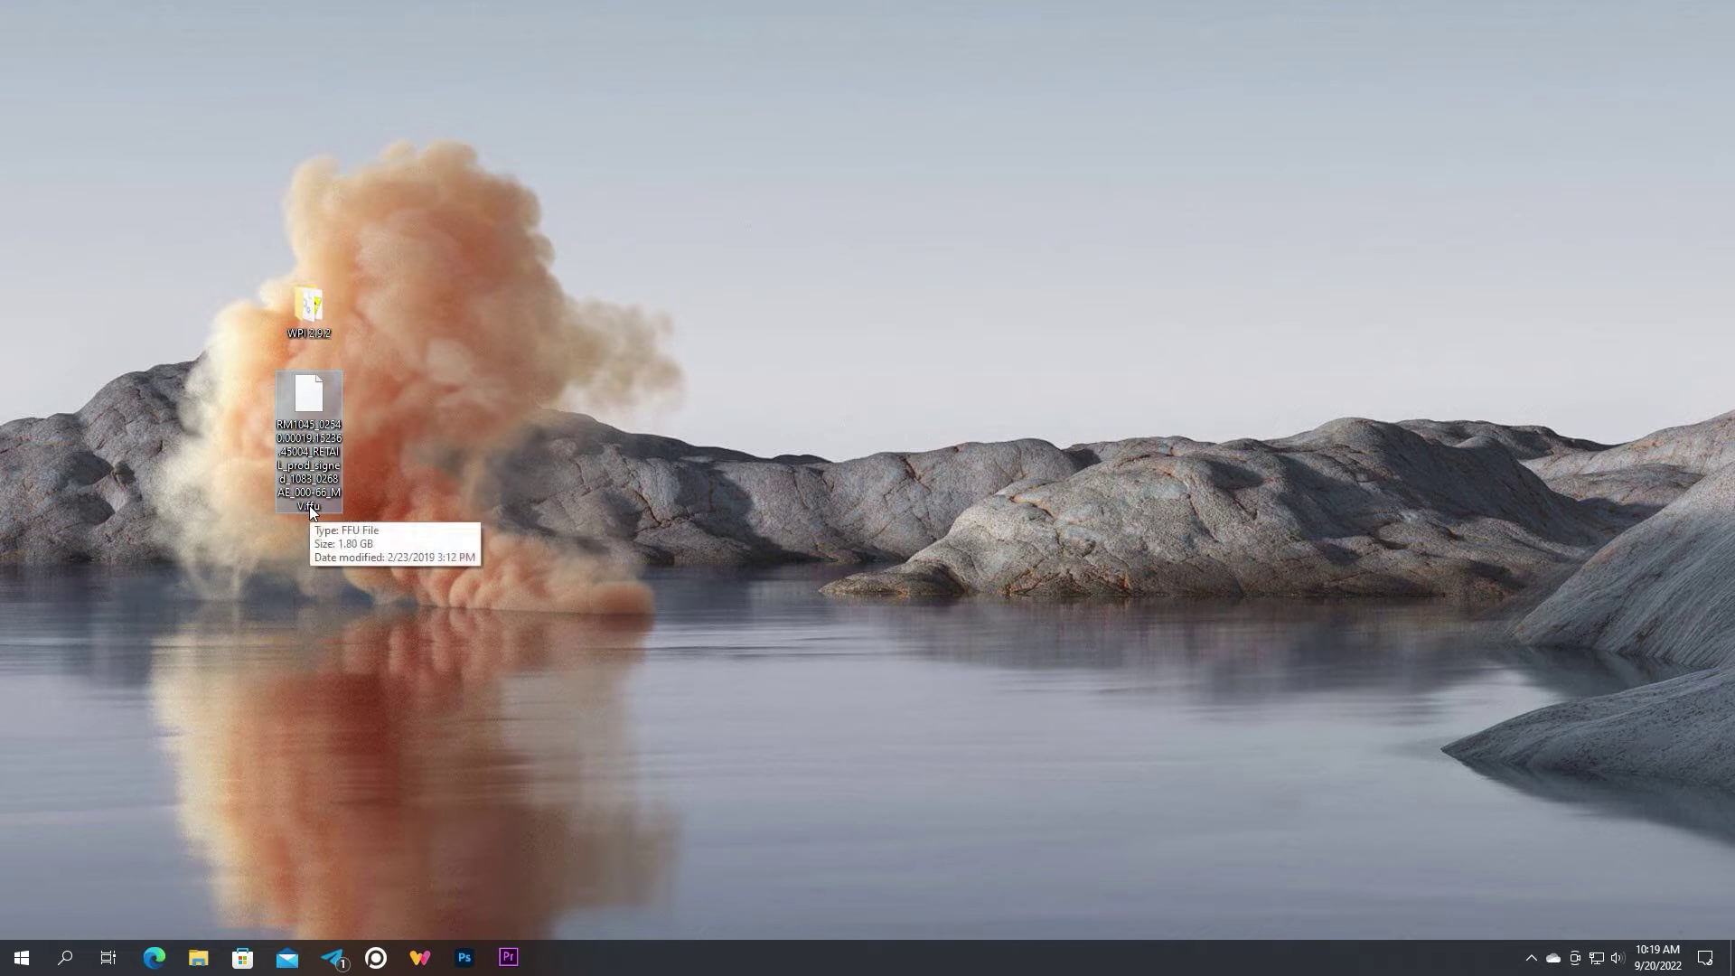
pyautogui.doubleClick(301, 315)
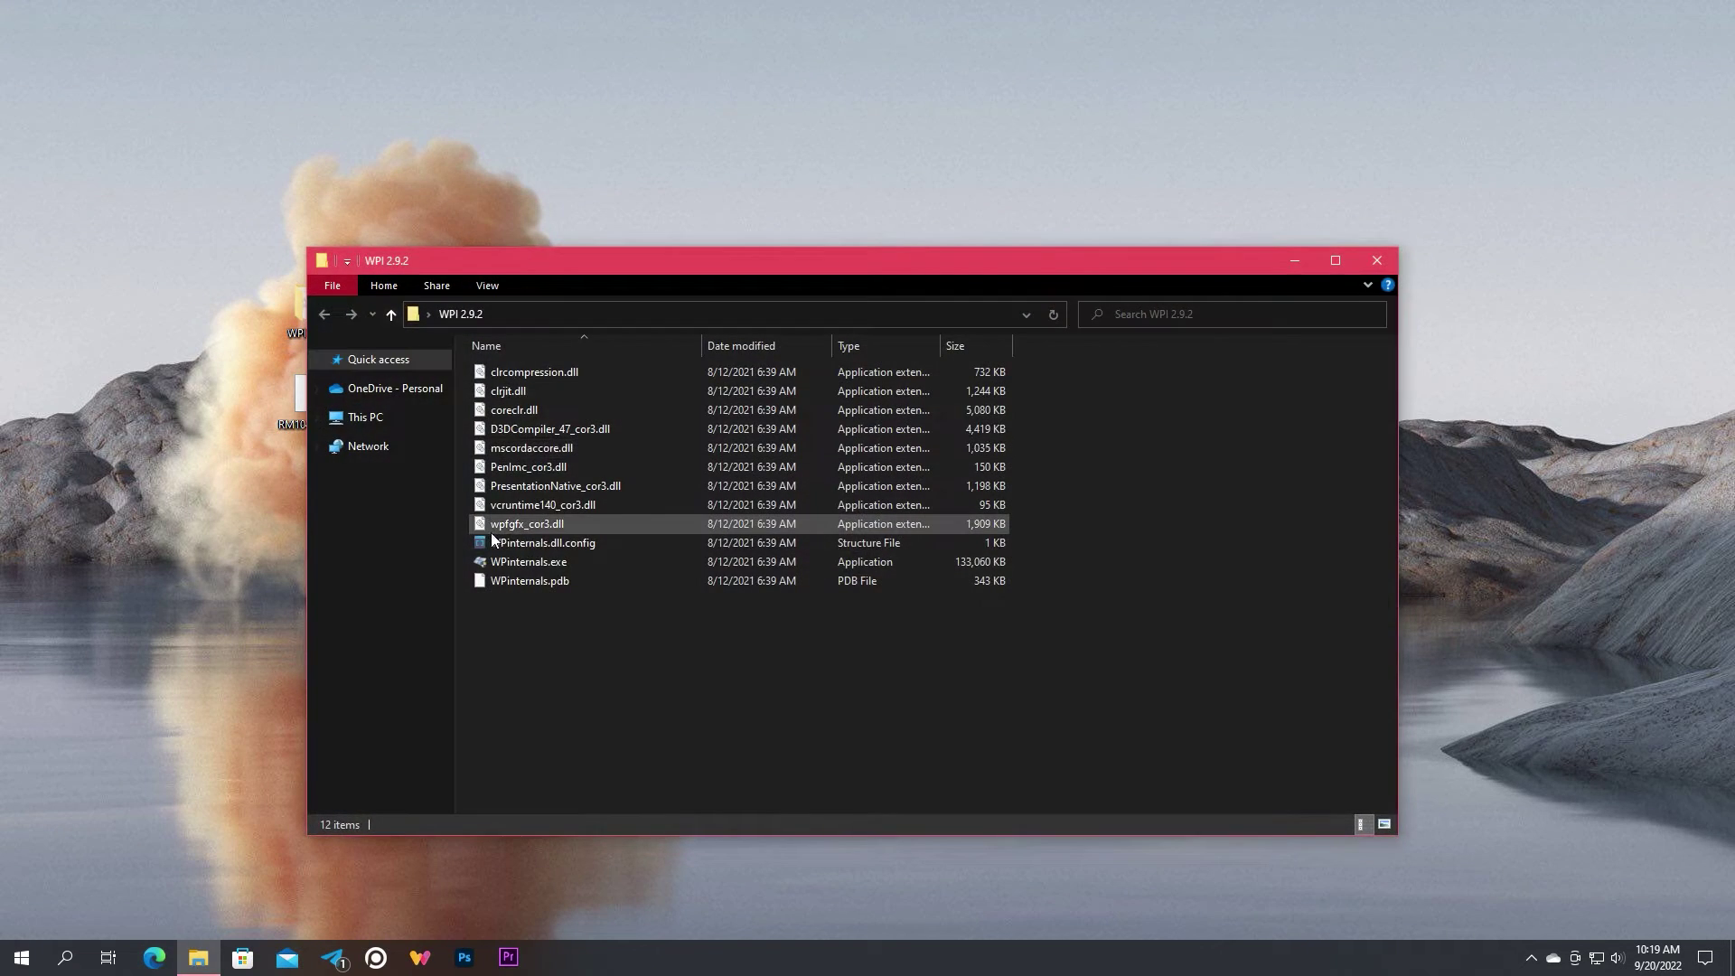
pyautogui.doubleClick(500, 562)
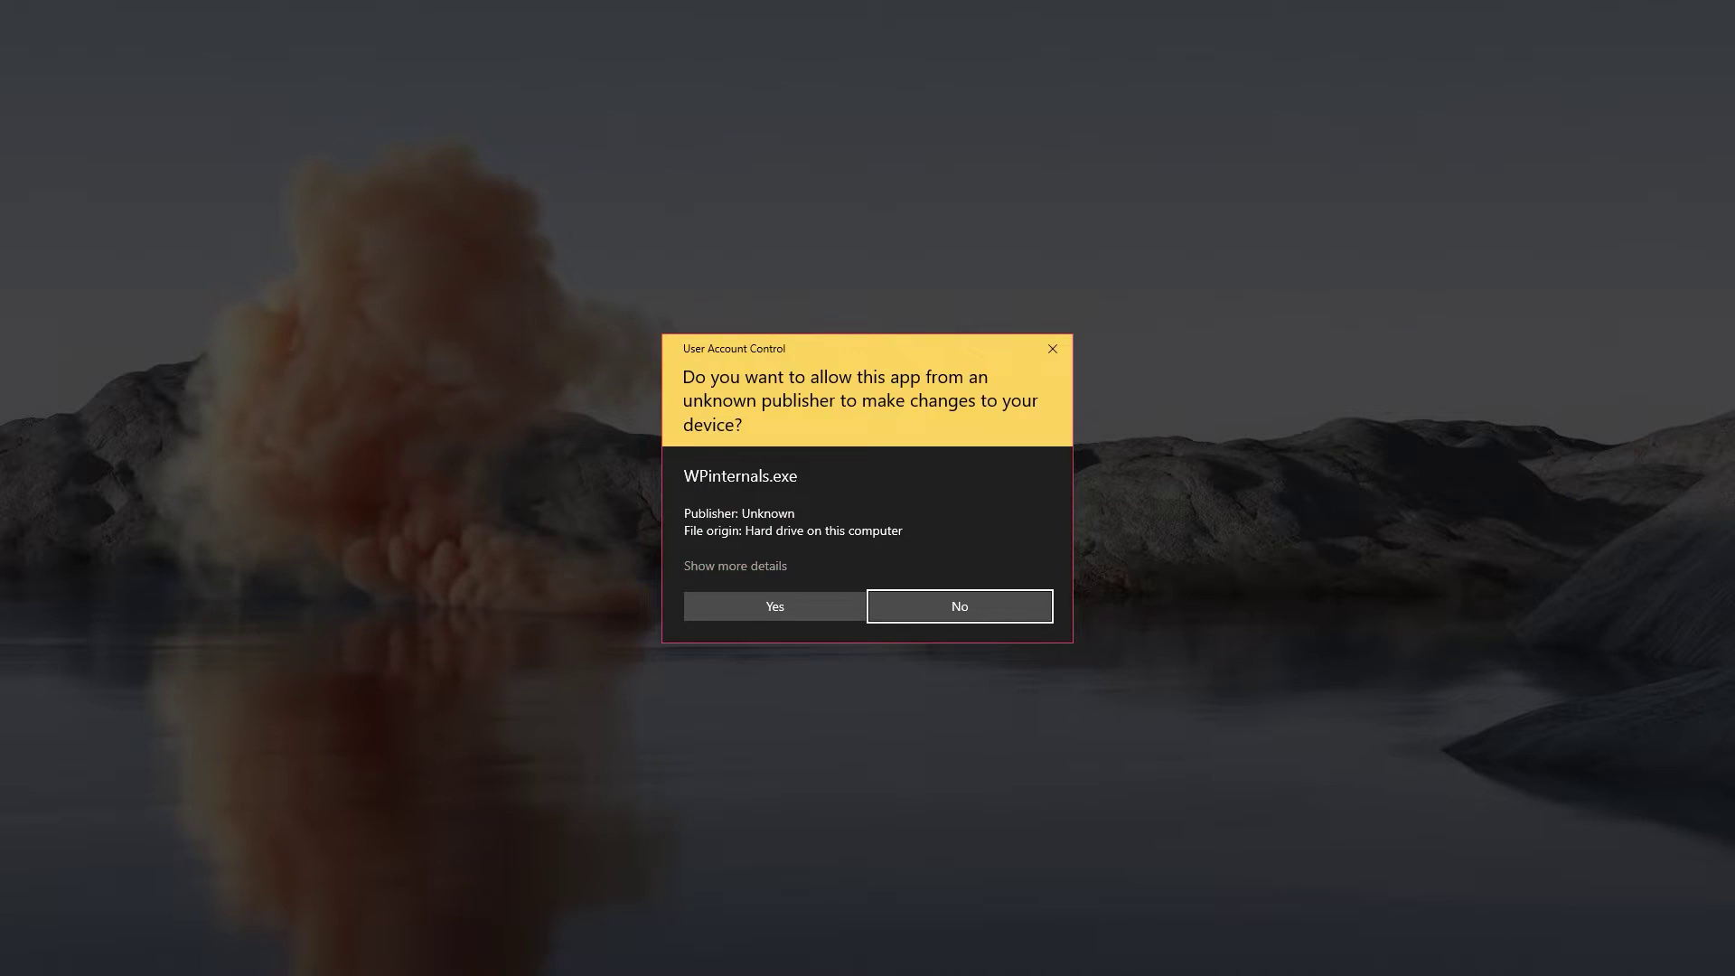
pyautogui.click(734, 597)
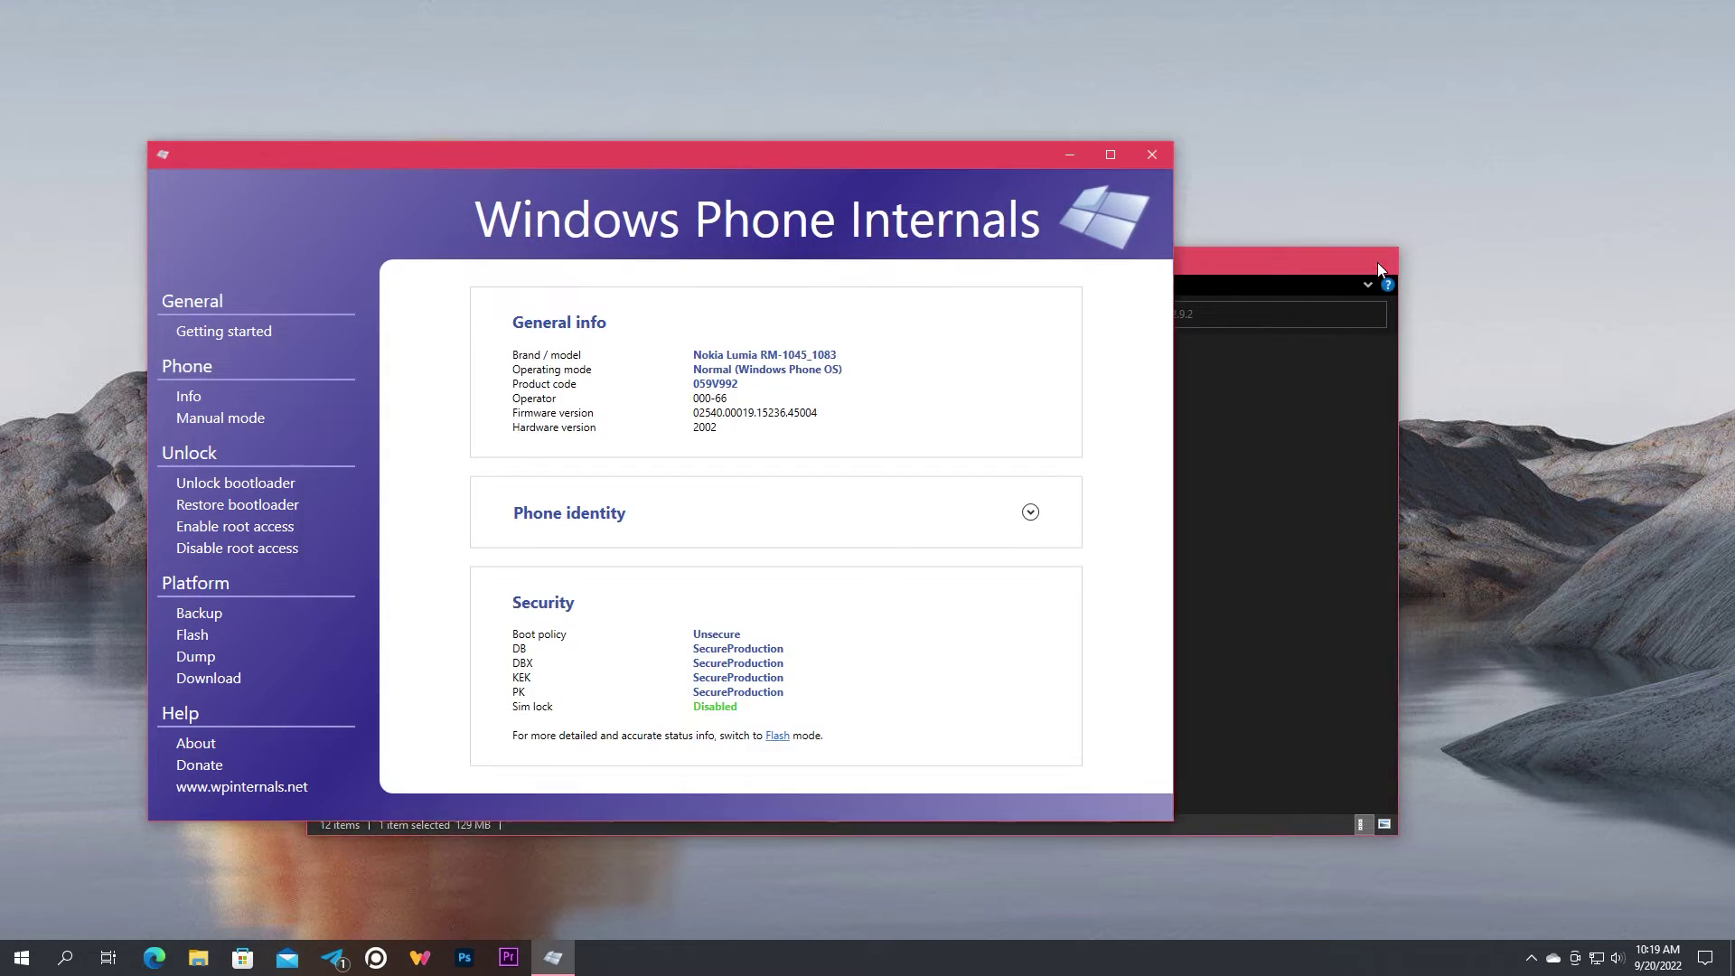
pyautogui.click(1376, 260)
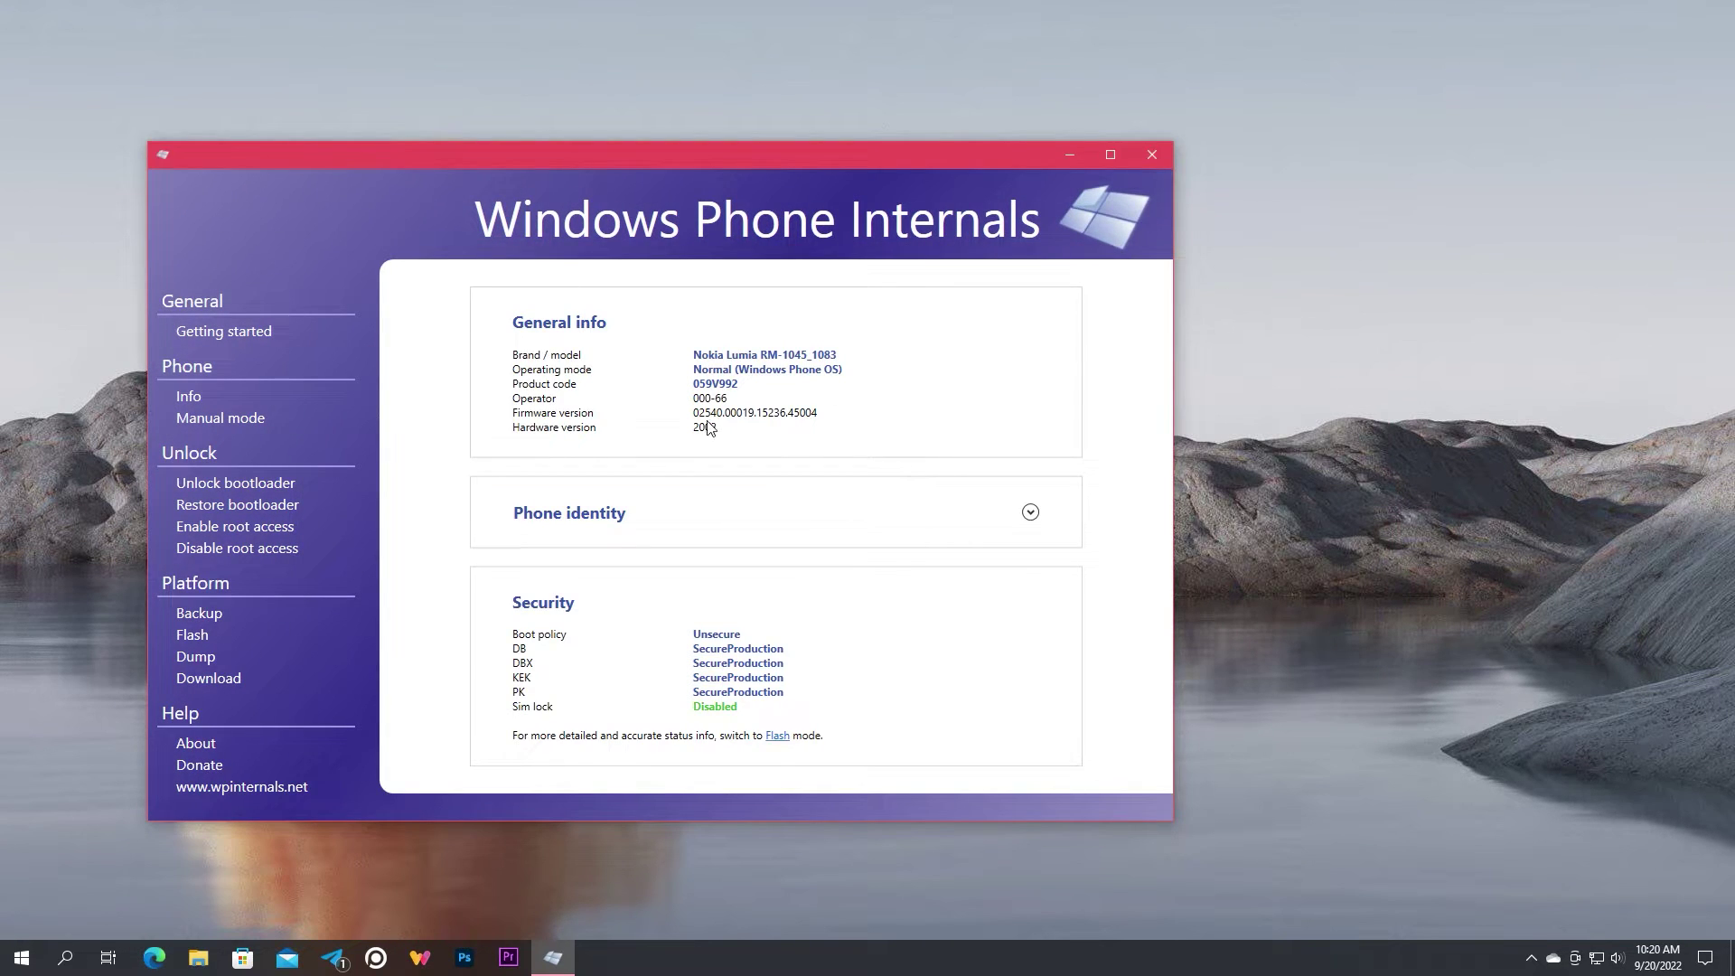
# Flash the original FFU RM1045_02540.00019.15236.45004_RETAIL_prod_signed_1083_0268AE_000-66_MV.ffu from the desktop to the phone and dismiss the completion notice
pyautogui.click(259, 632)
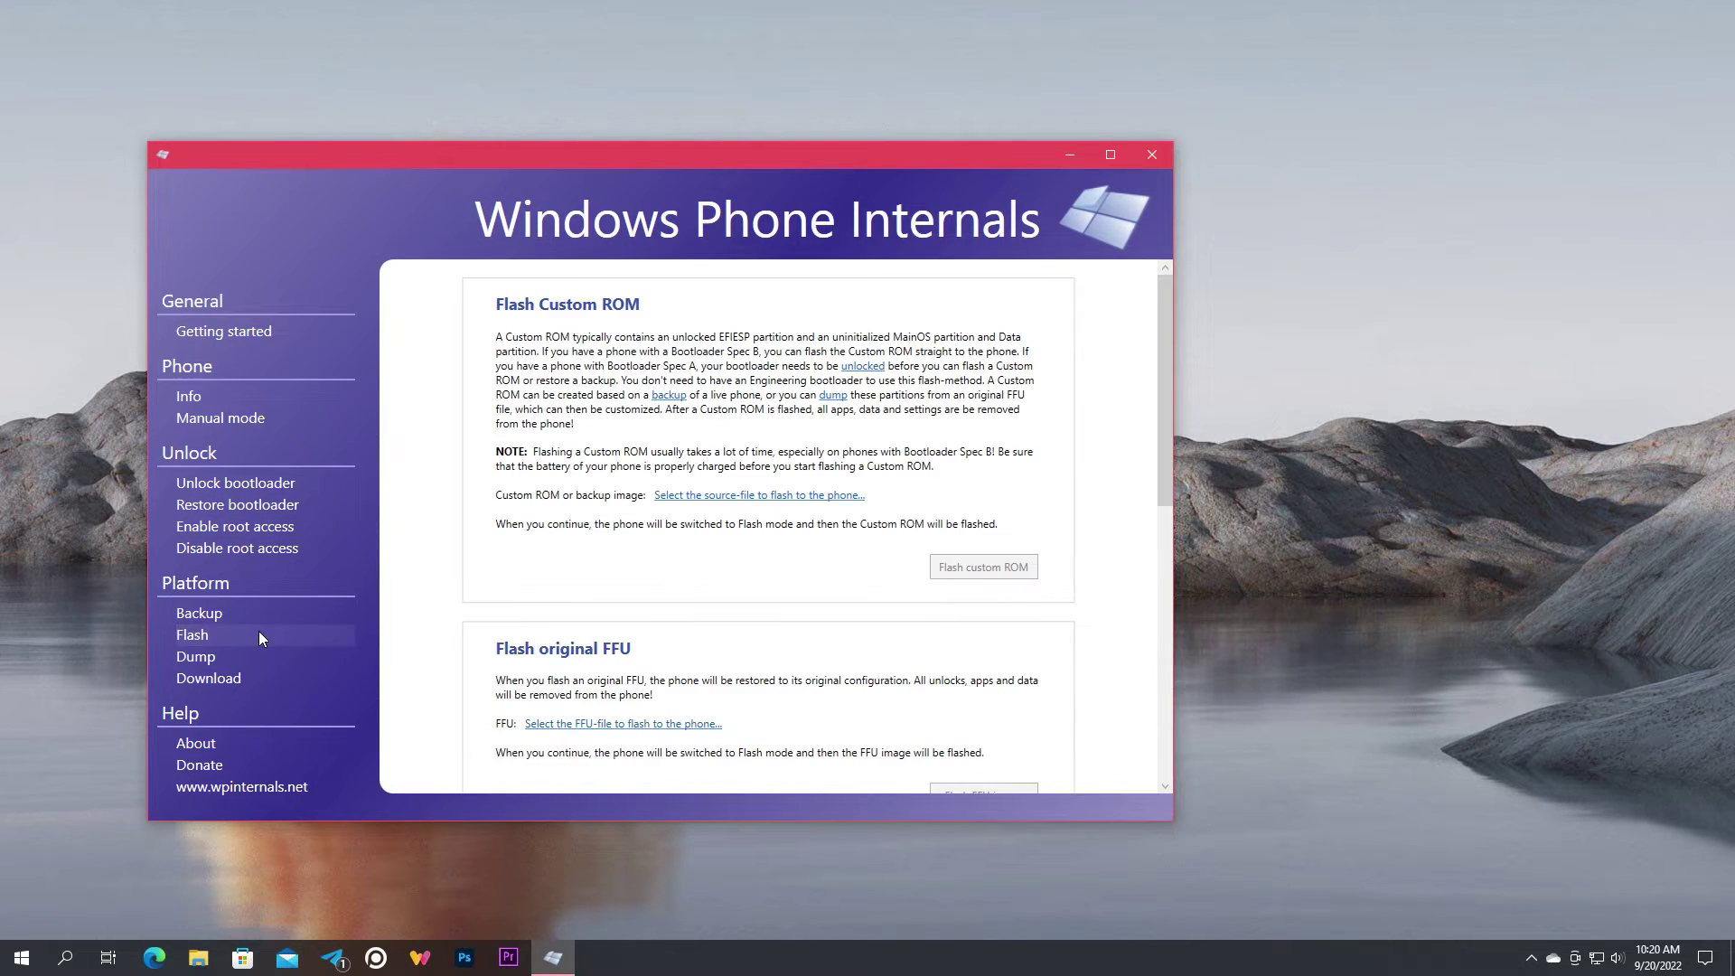
pyautogui.scroll(-3, 608, 586)
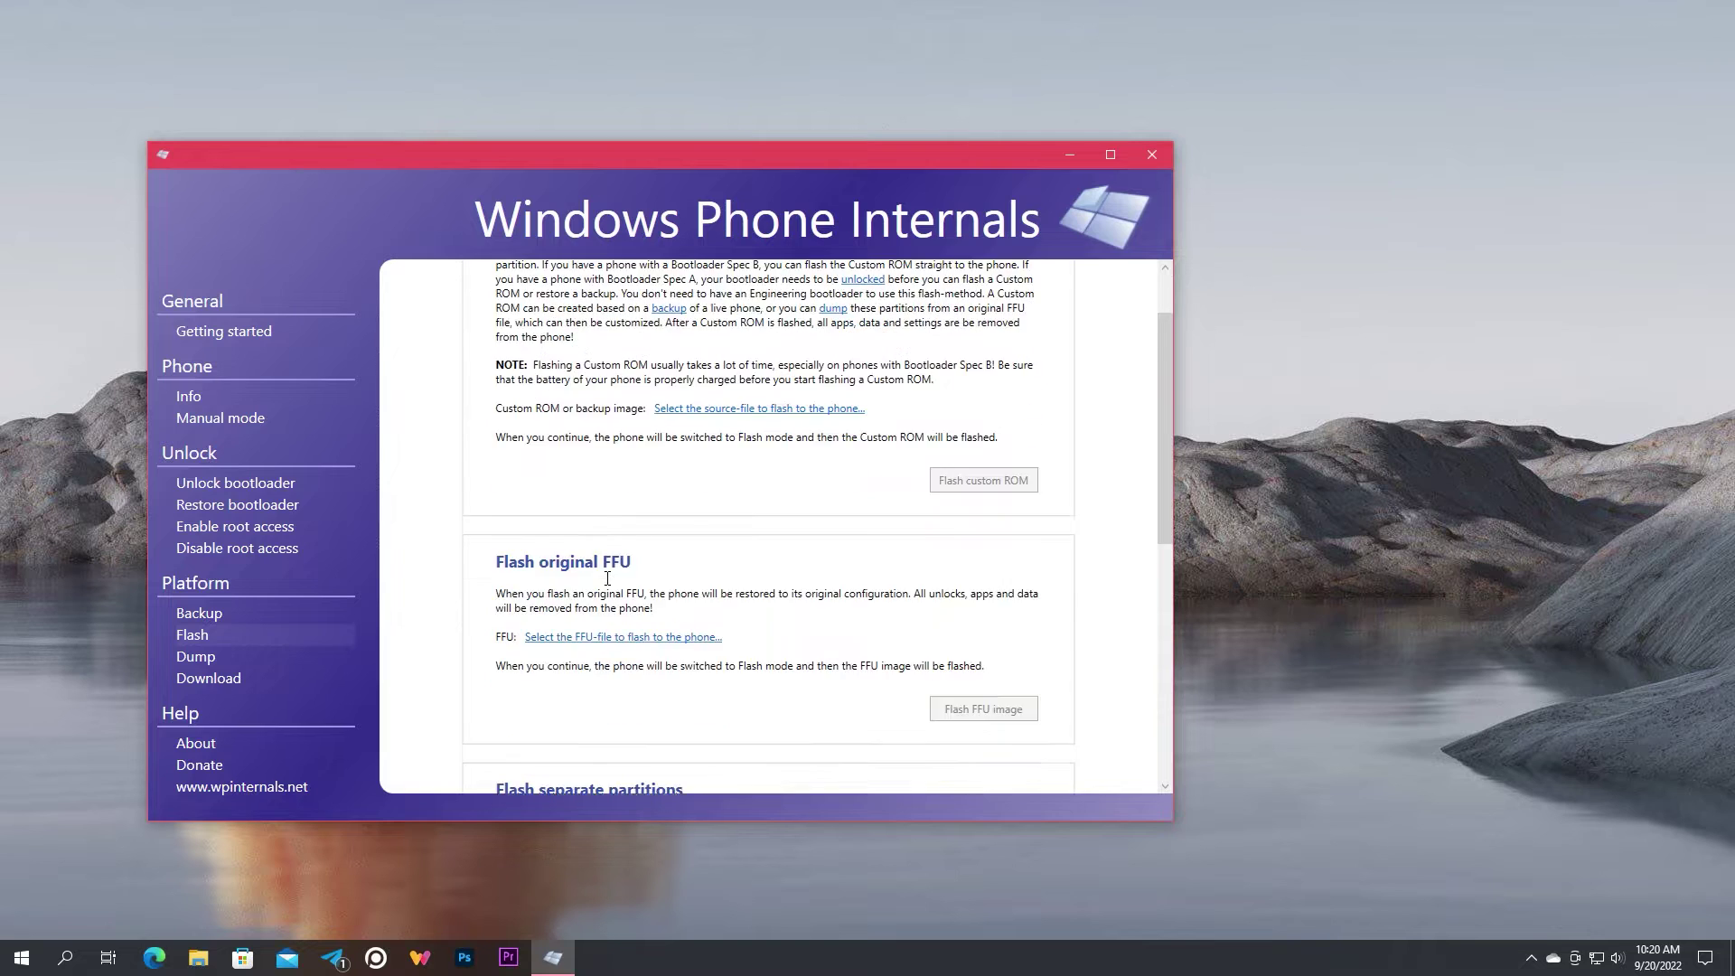
pyautogui.tripleClick(495, 391)
pyautogui.click(511, 429)
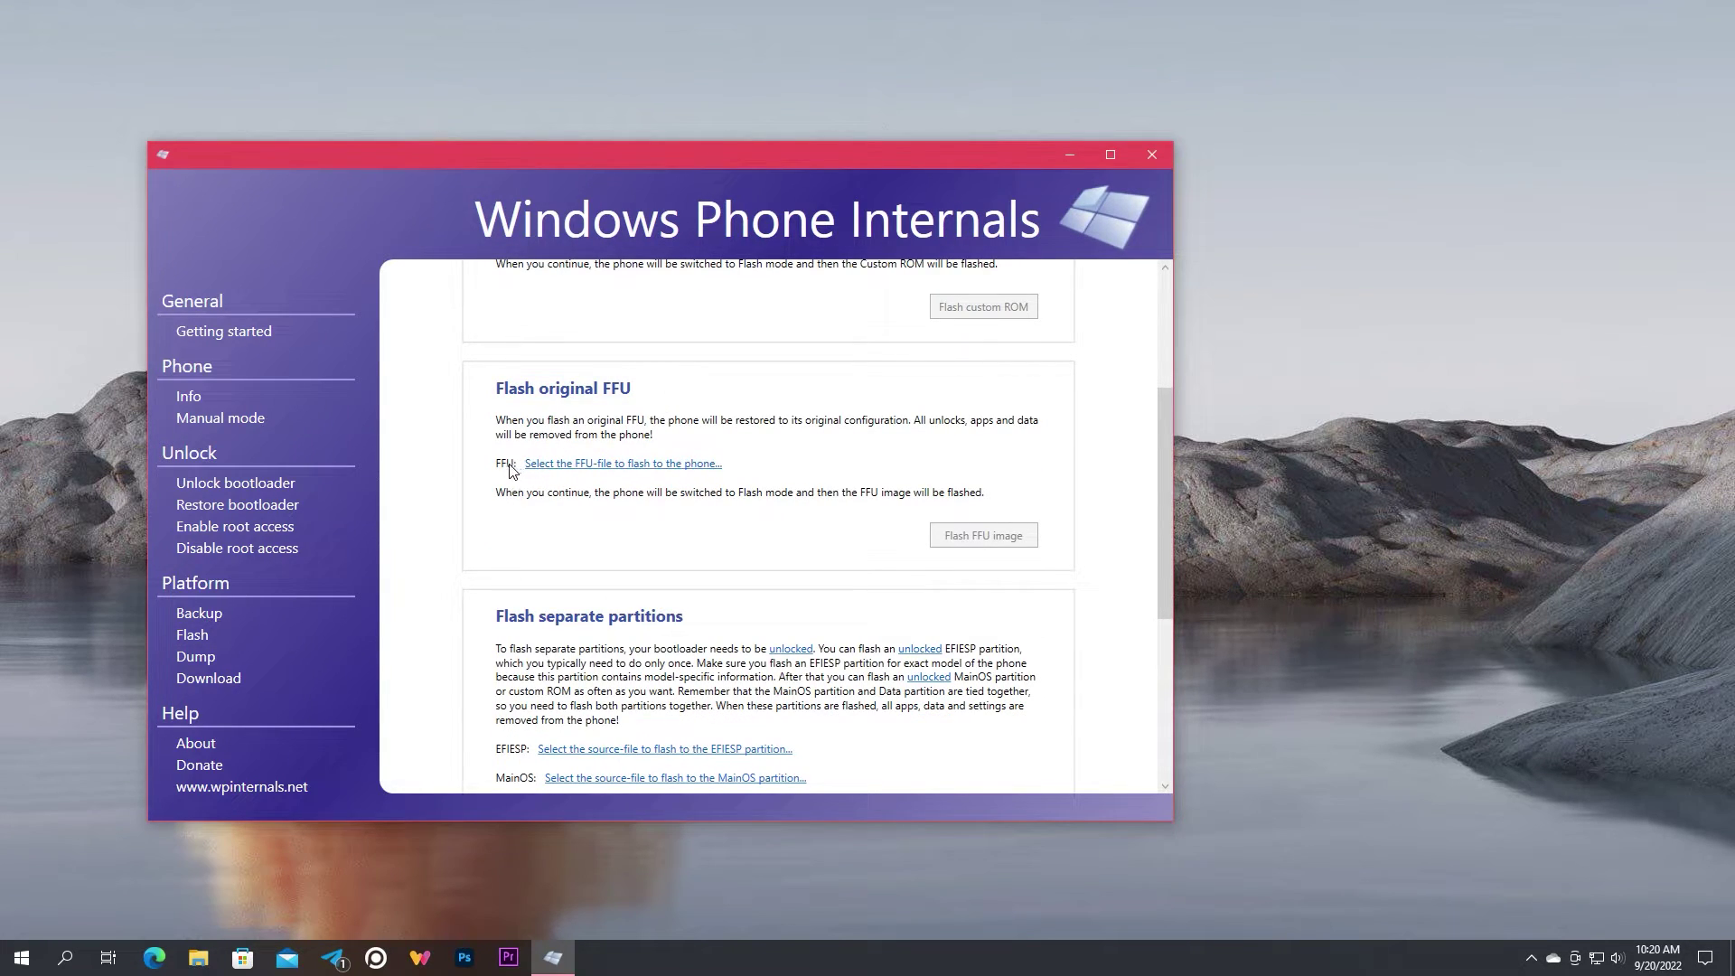
pyautogui.click(595, 465)
pyautogui.click(474, 378)
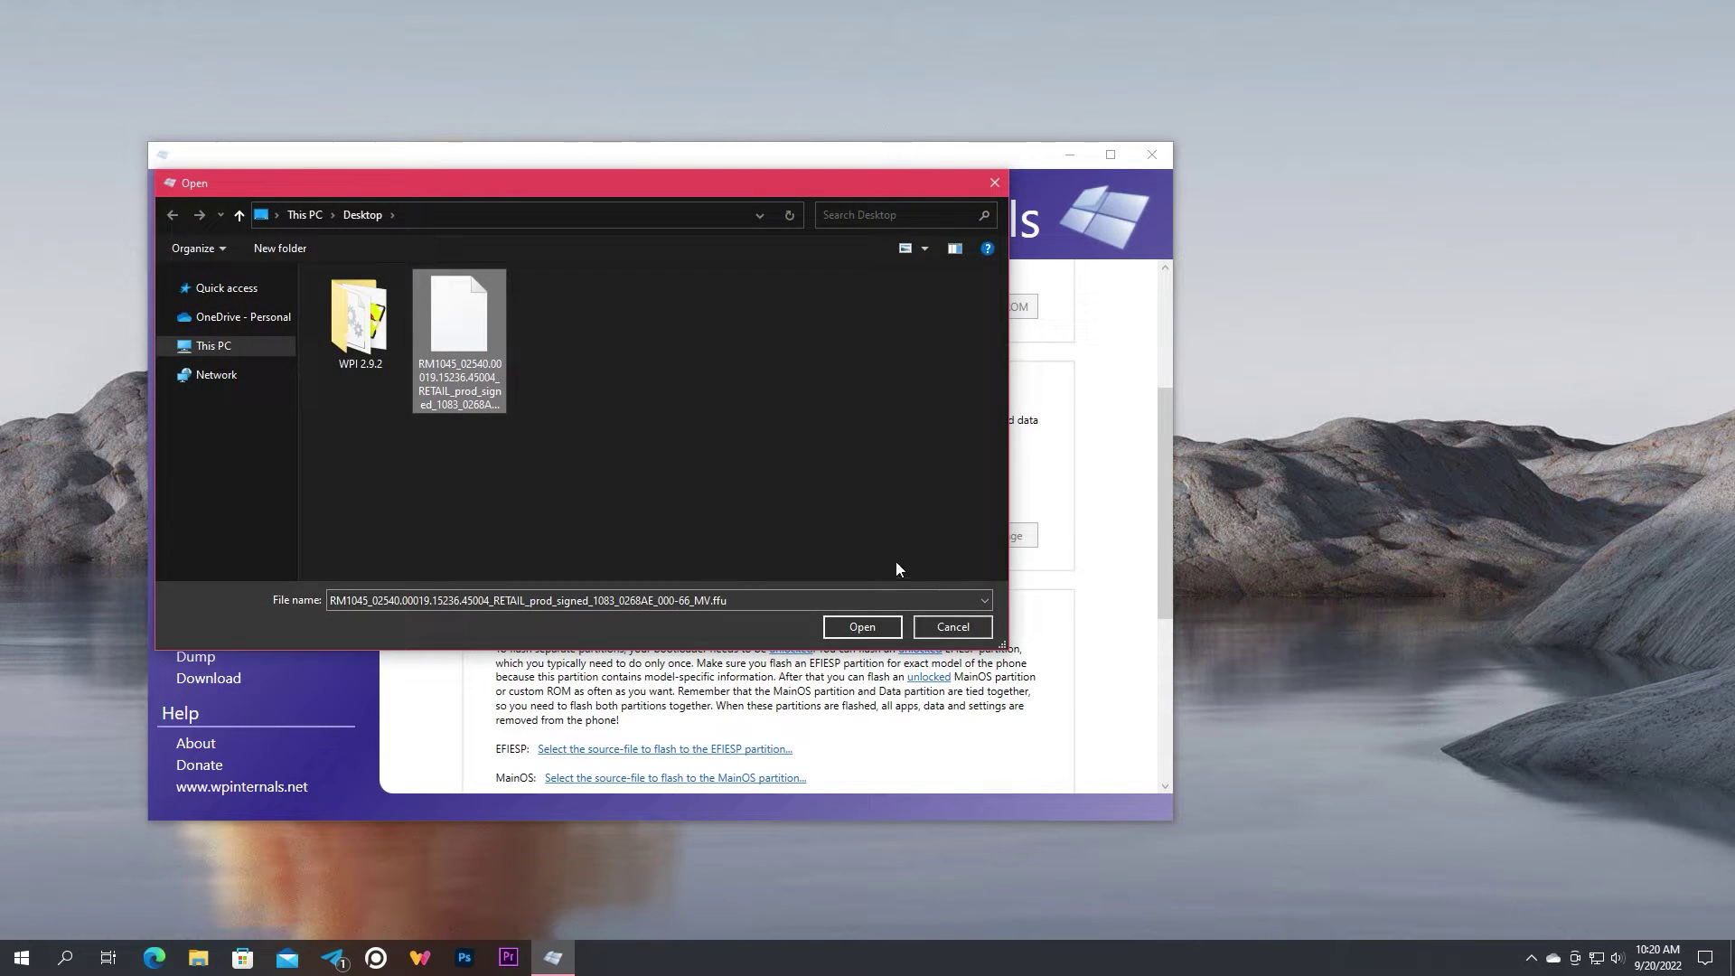
pyautogui.click(862, 626)
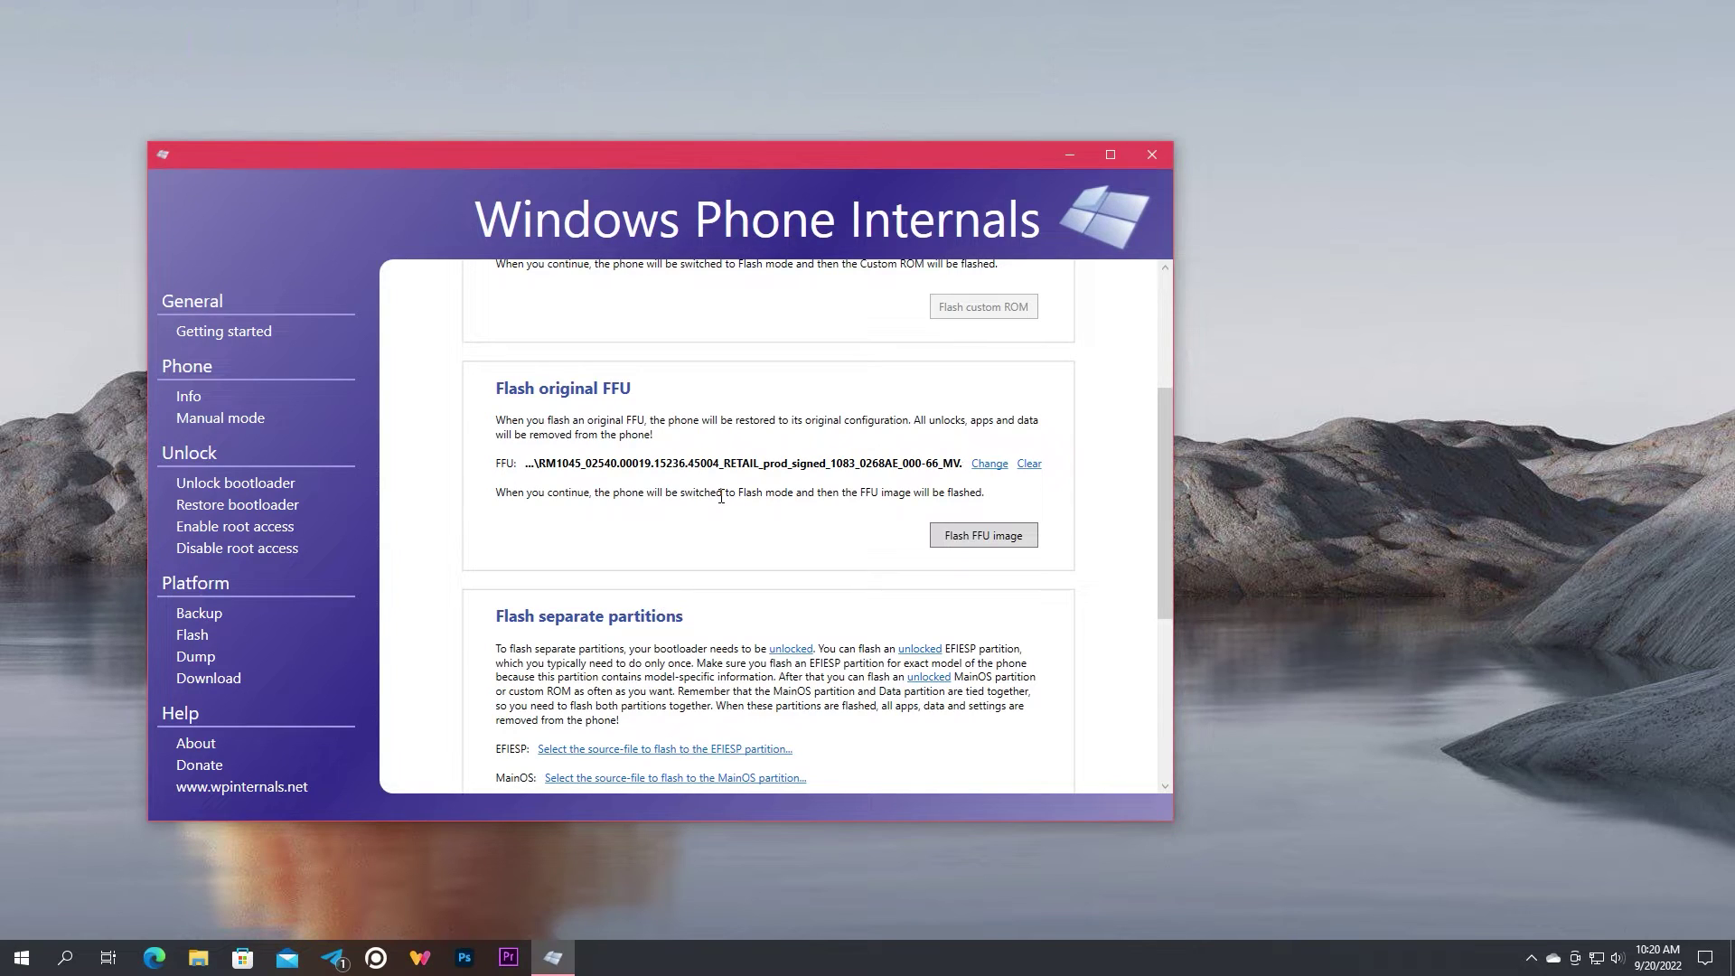
pyautogui.click(987, 537)
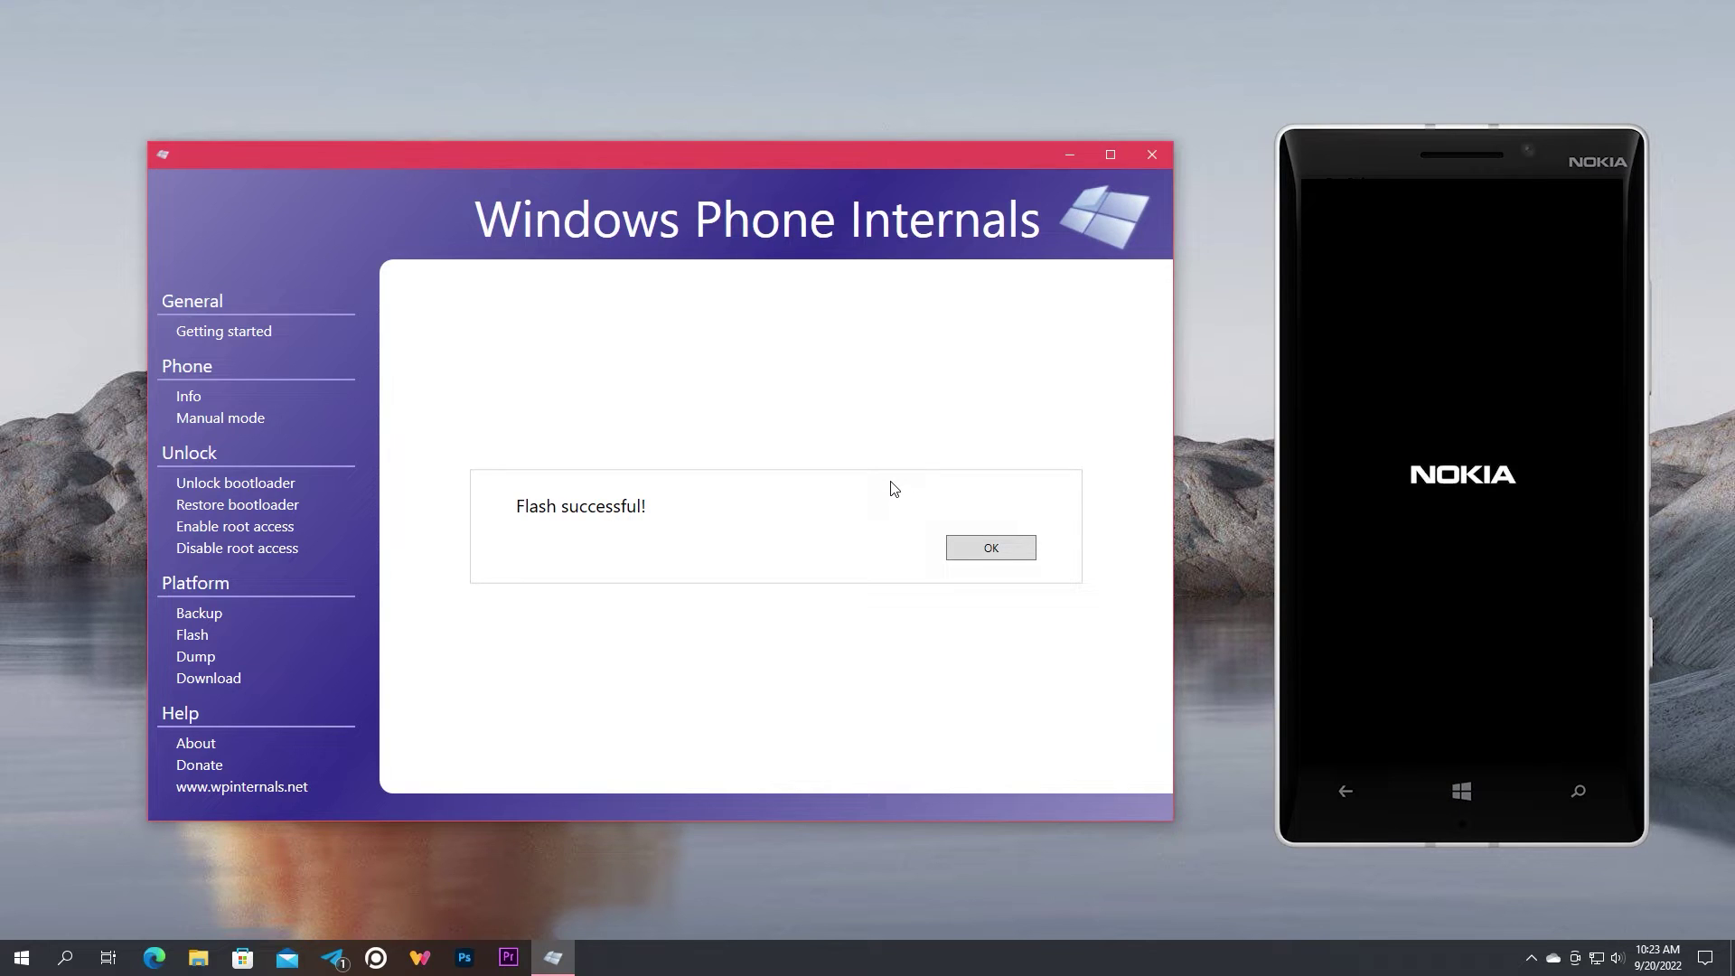
pyautogui.click(955, 547)
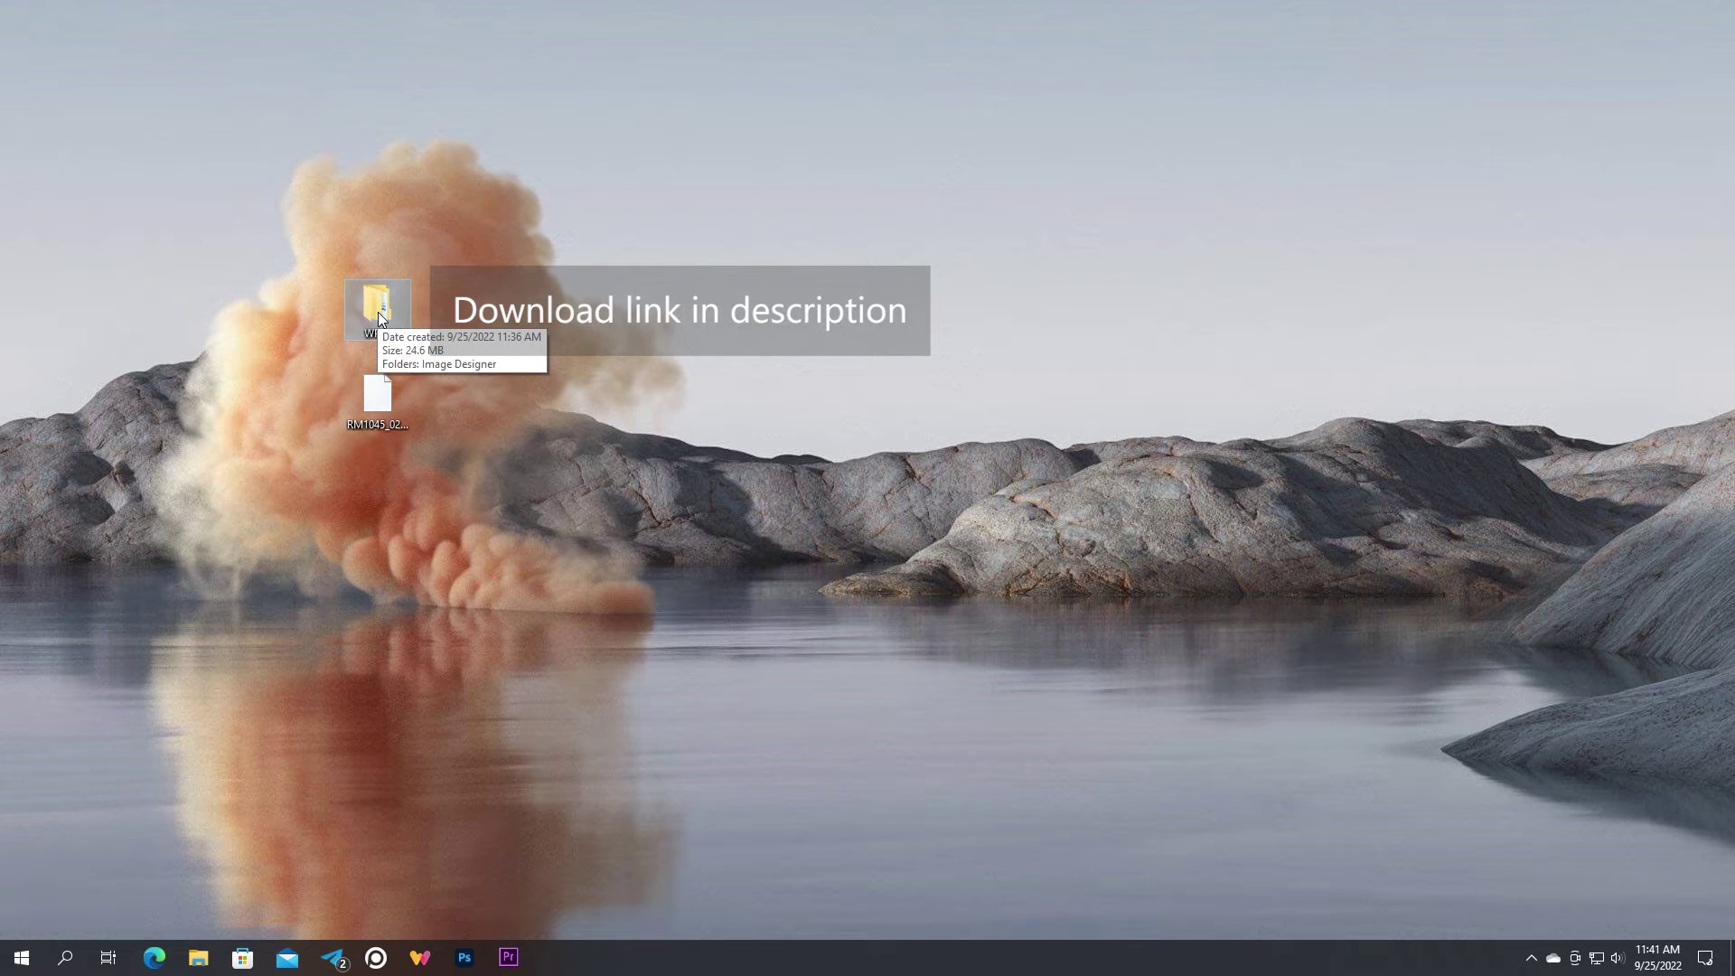
# Check the FFU file on the desktop and open the 64-bit ImageDesigner folder inside WPID\Image Designer
pyautogui.click(370, 409)
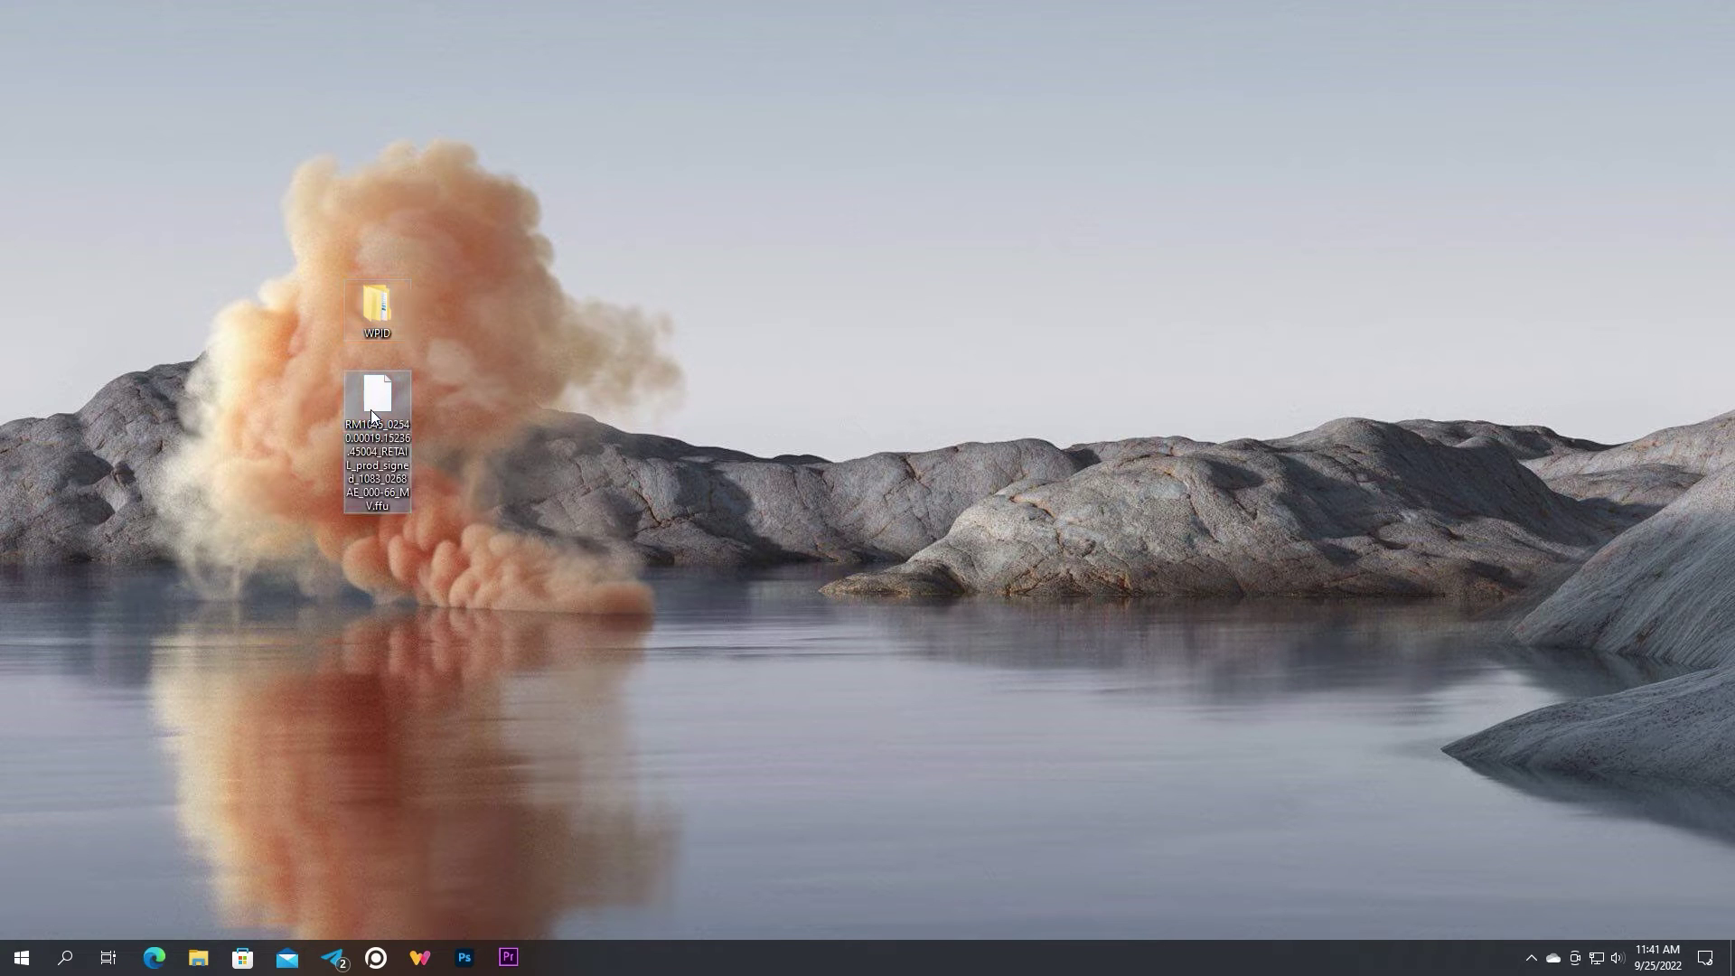
pyautogui.moveTo(366, 446)
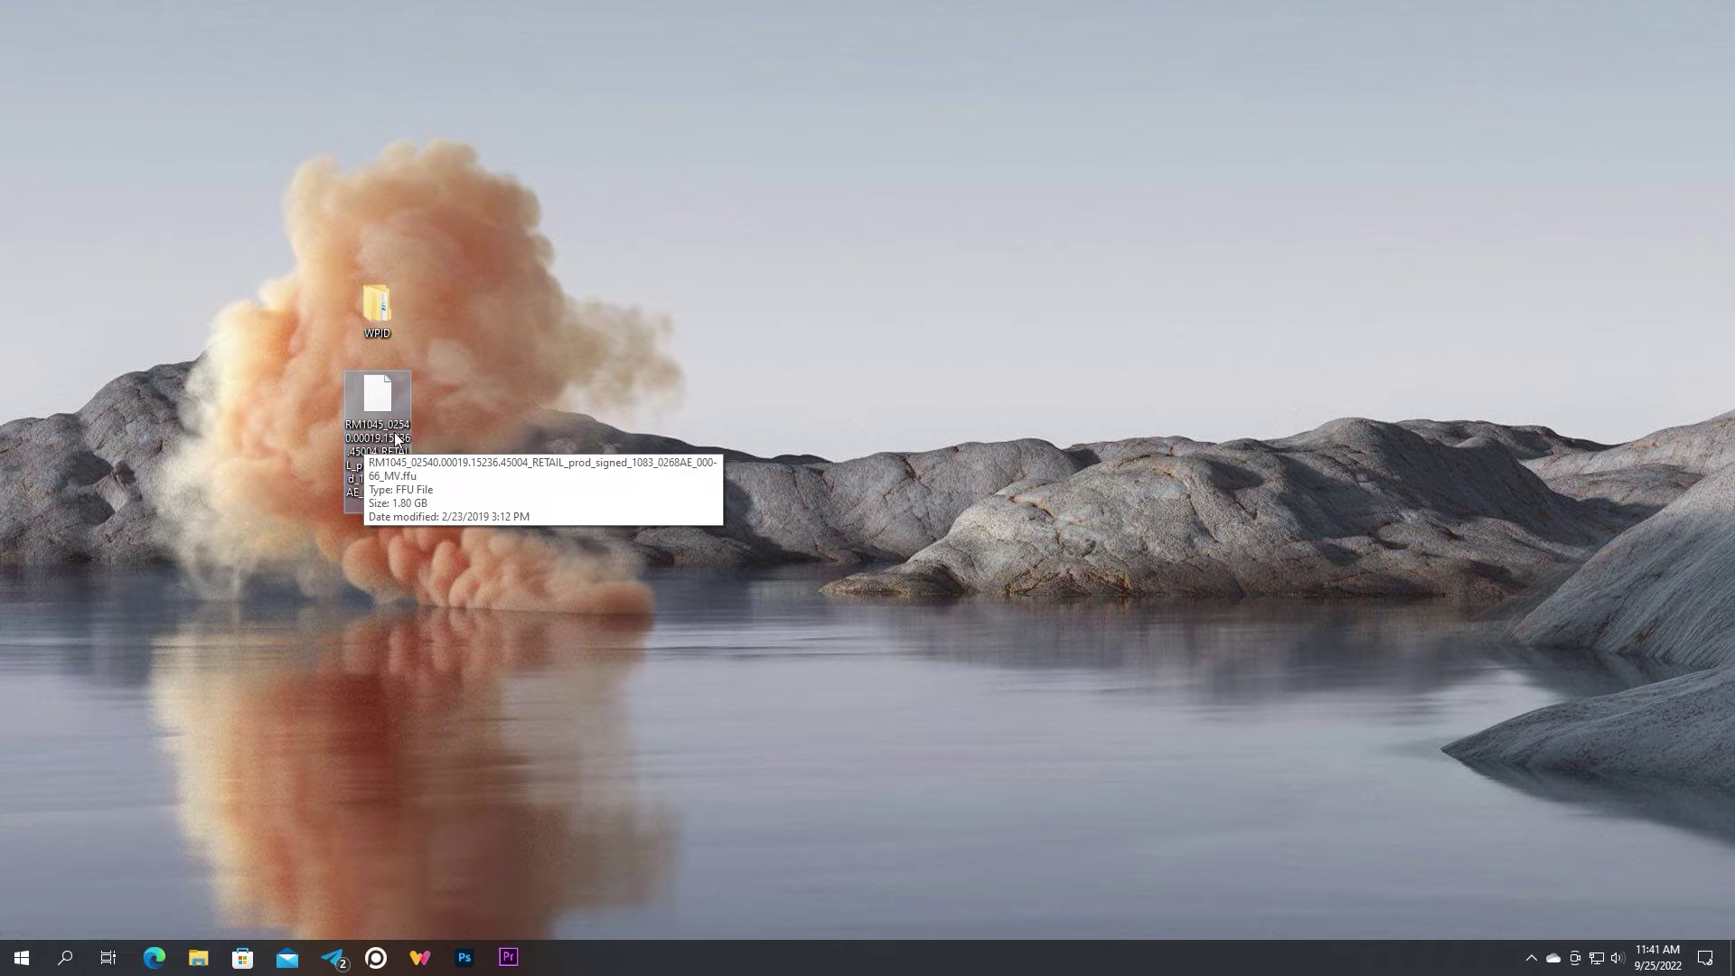
pyautogui.click(430, 427)
pyautogui.doubleClick(374, 307)
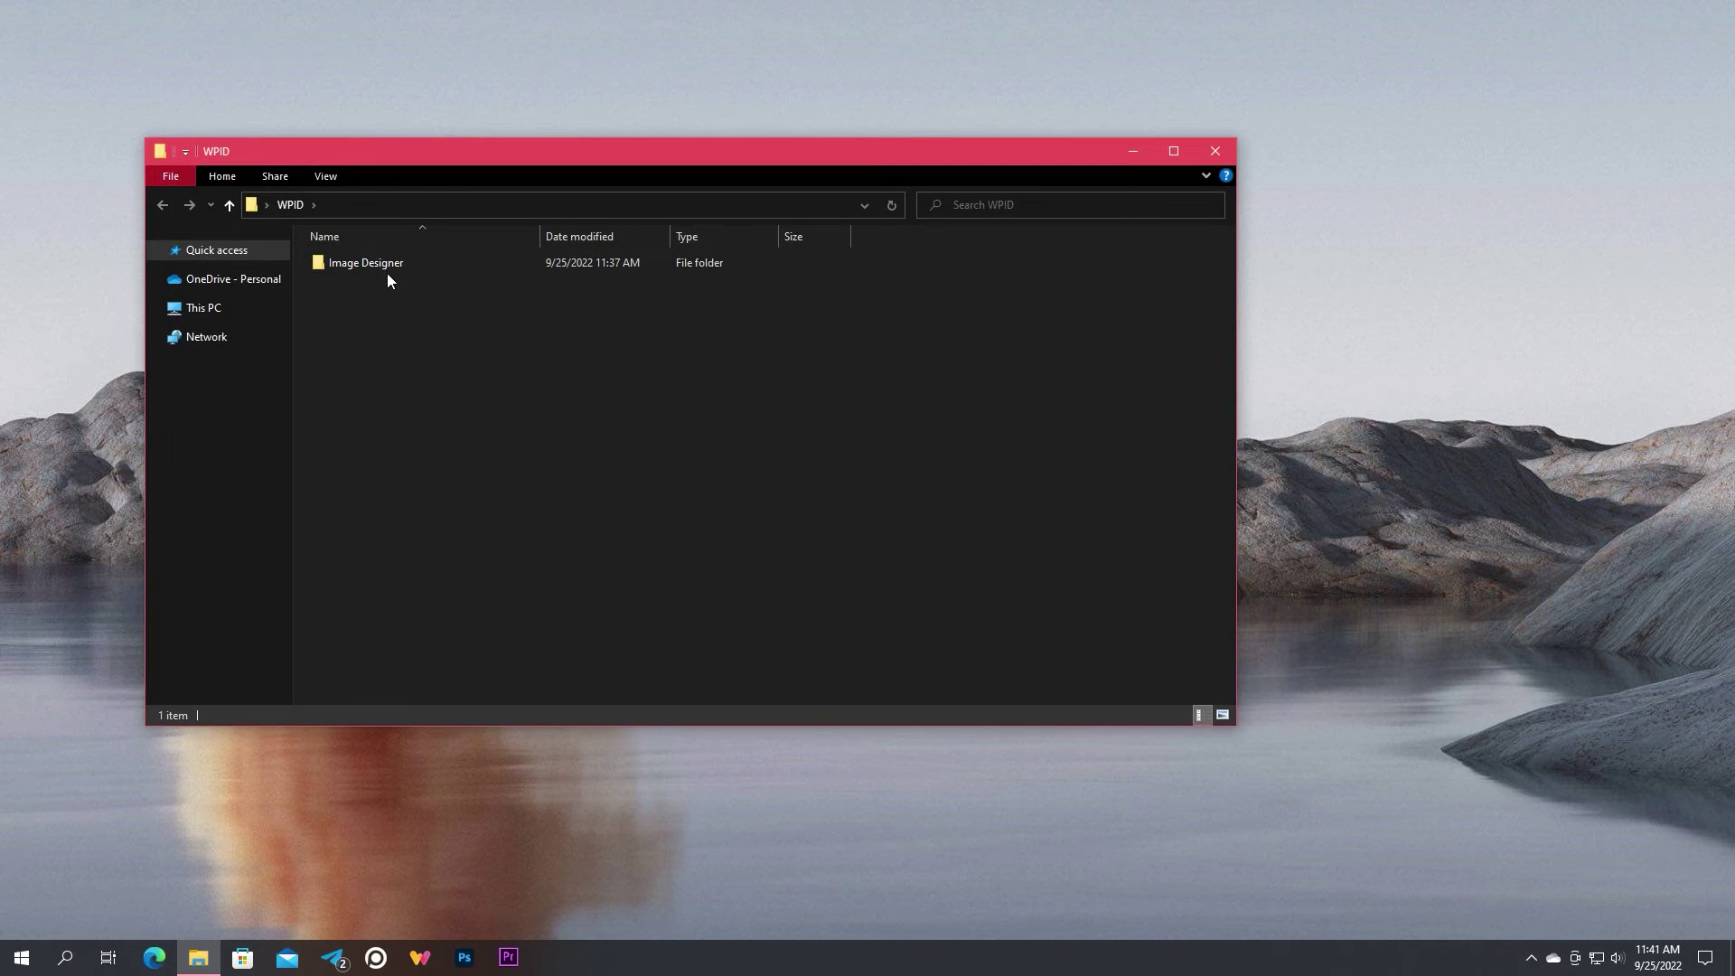
pyautogui.doubleClick(387, 271)
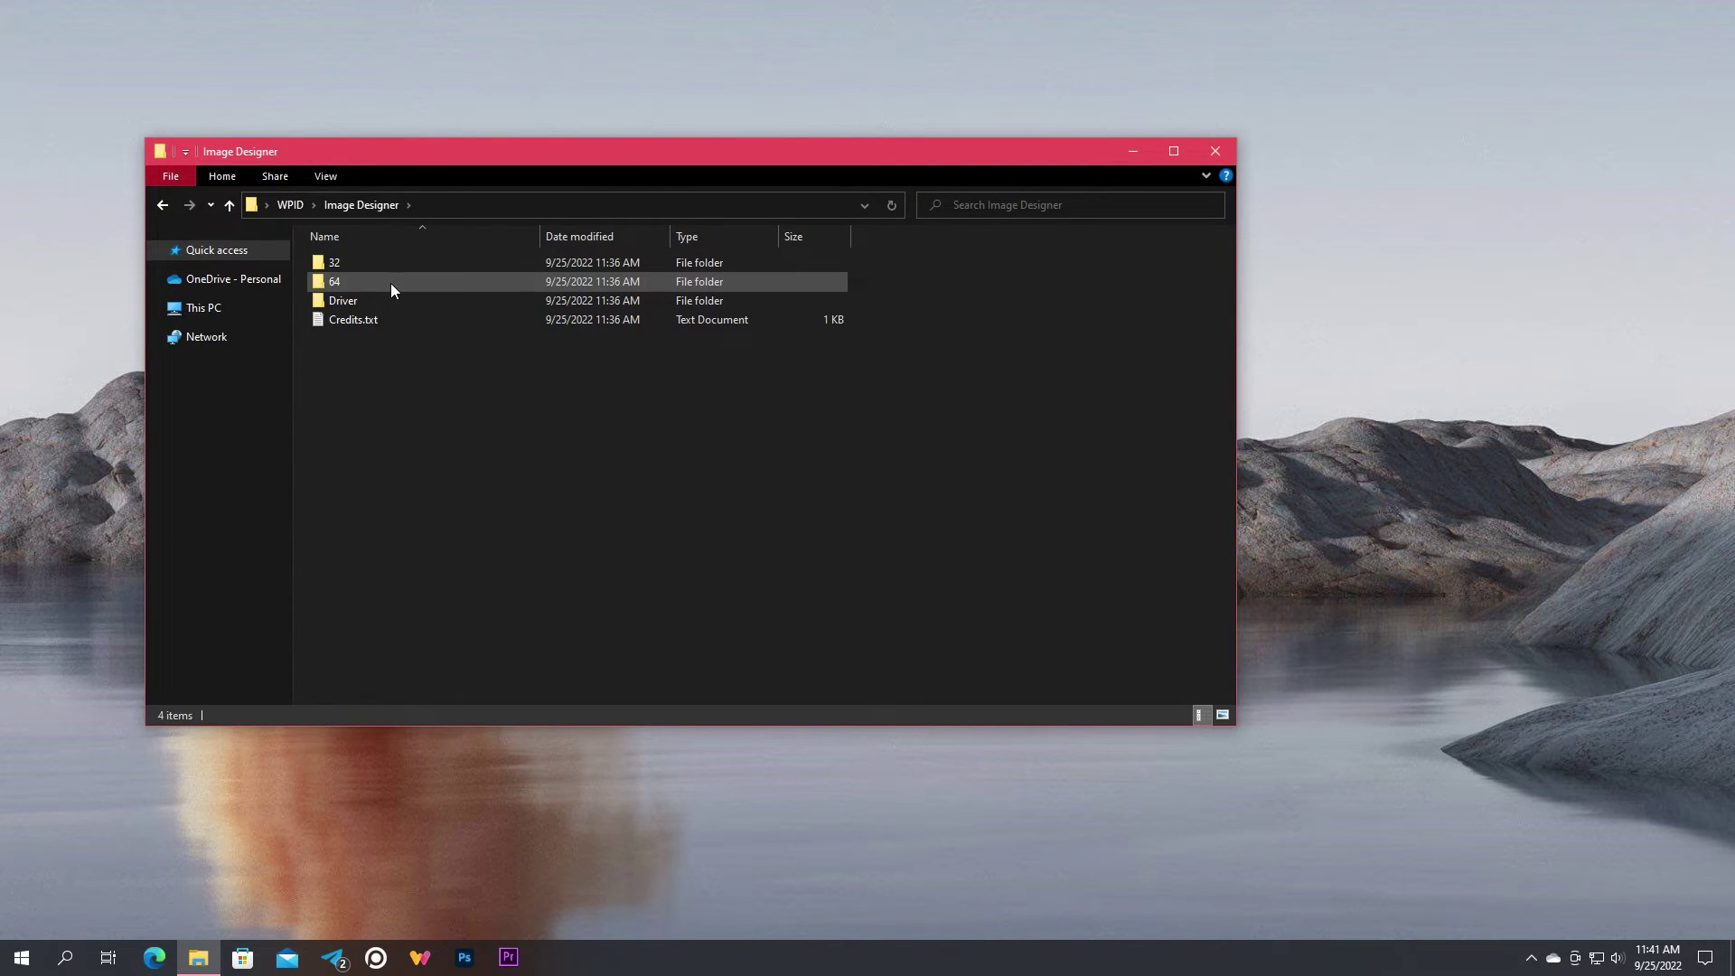
pyautogui.doubleClick(391, 284)
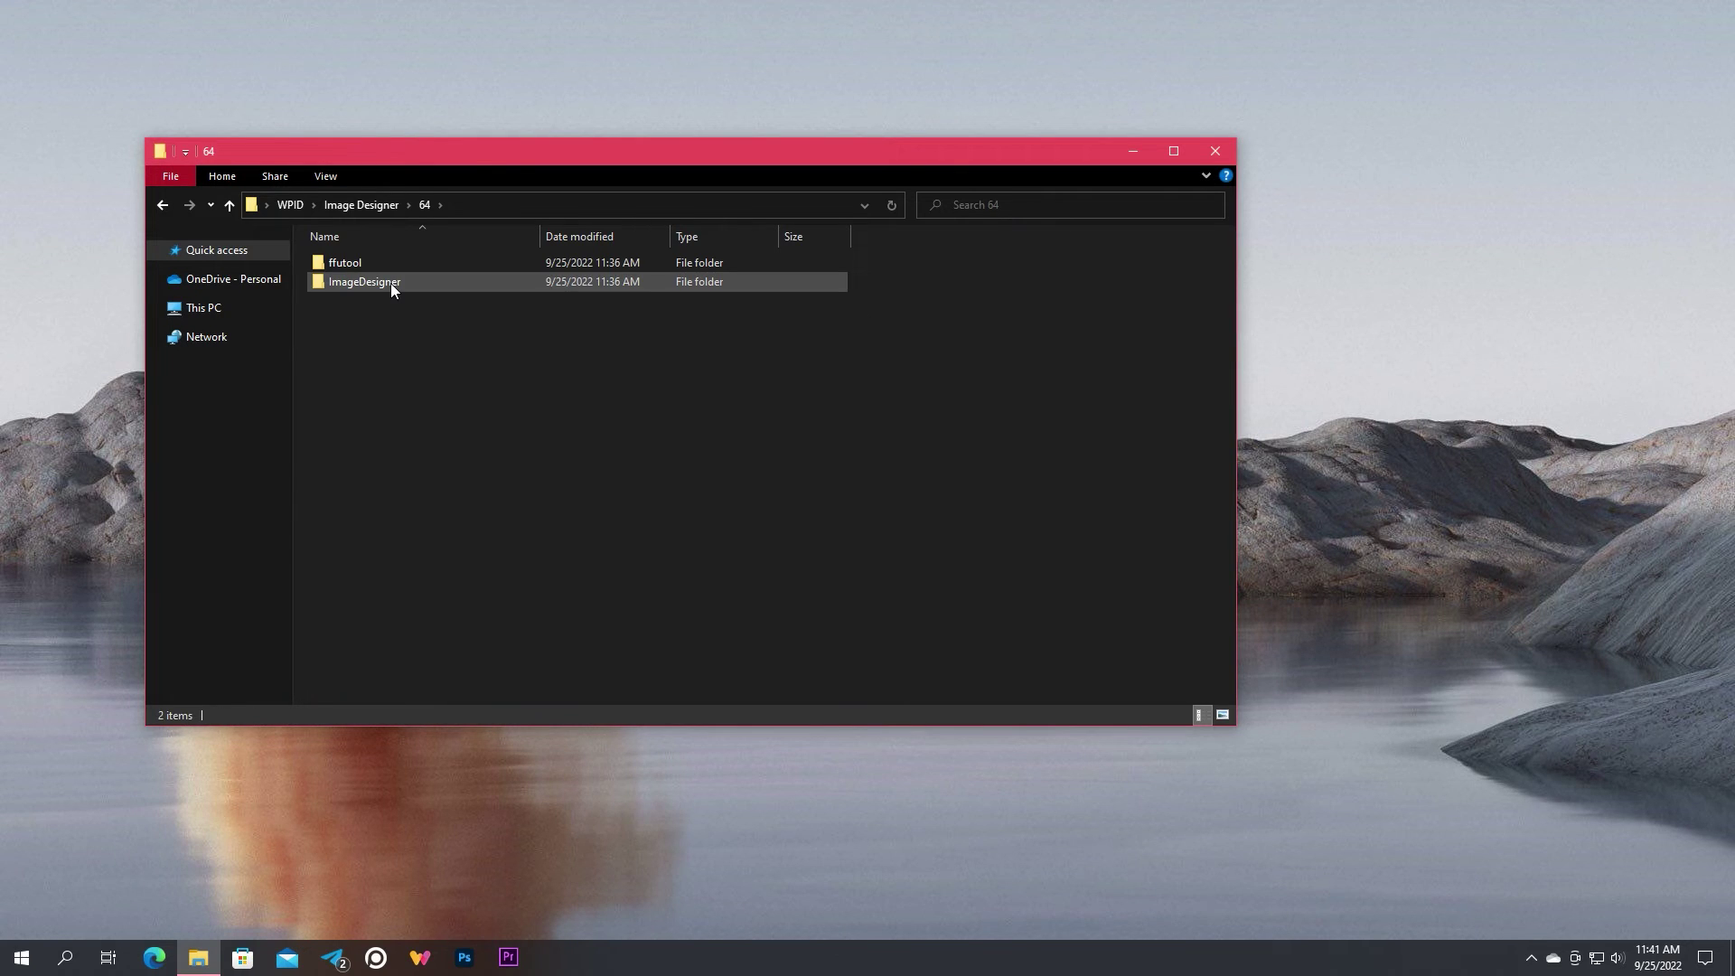
pyautogui.click(381, 282)
pyautogui.doubleClick(381, 282)
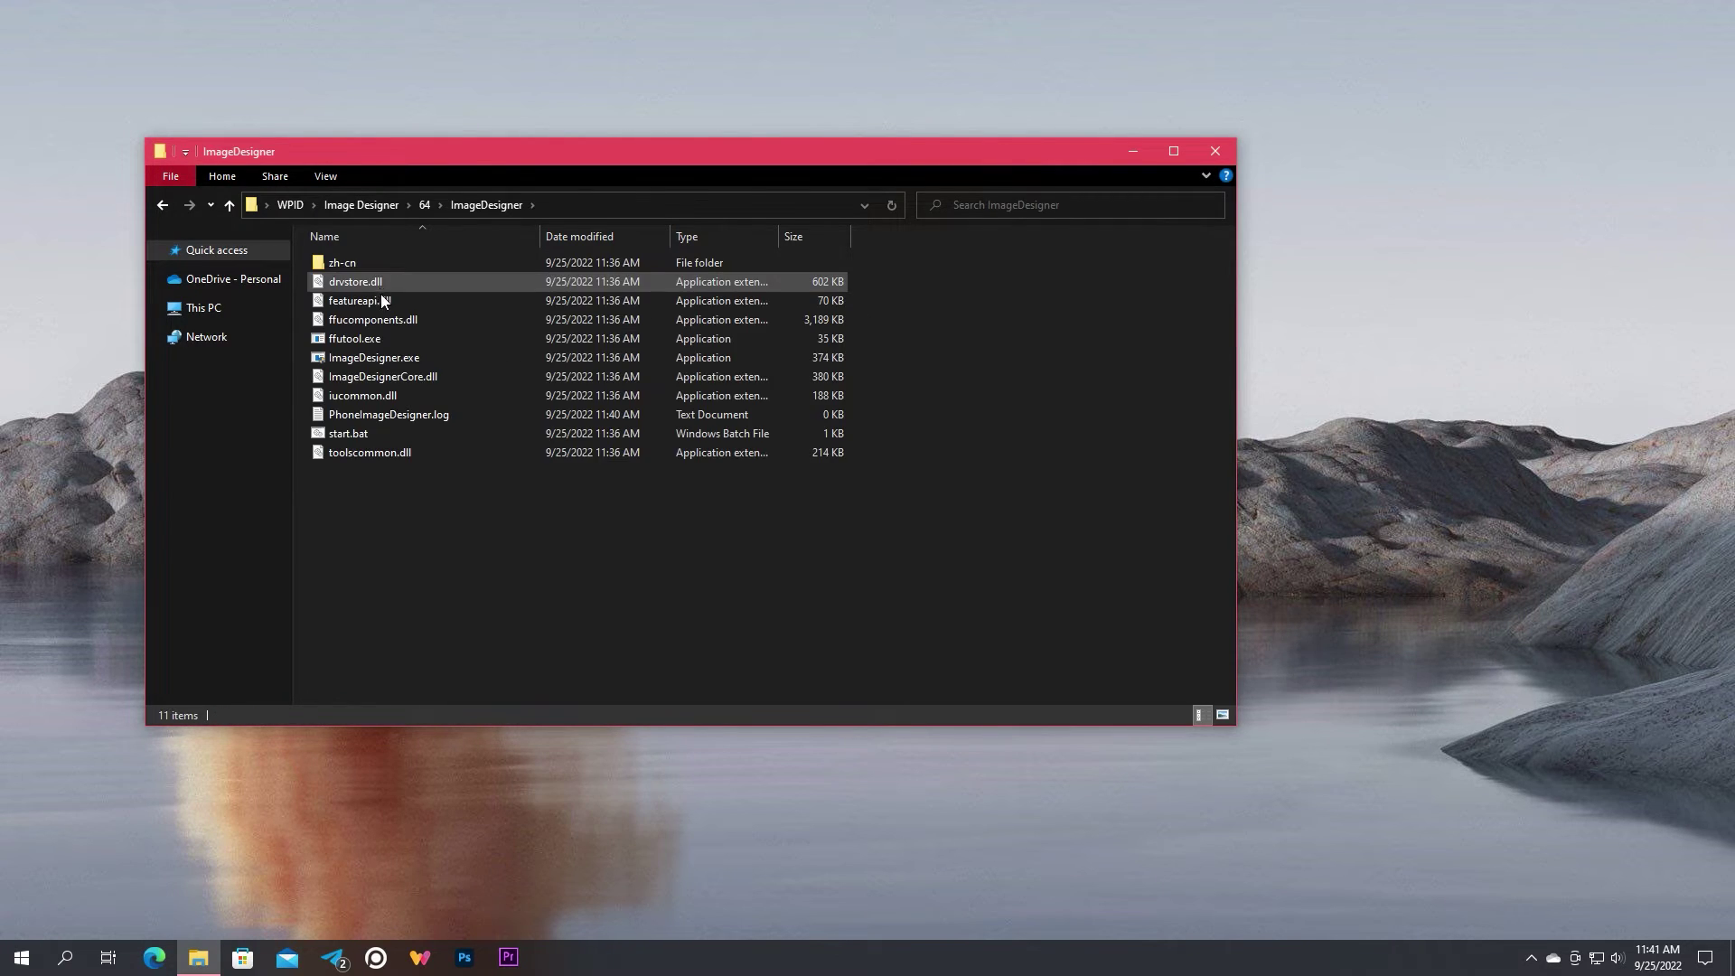
# Run start.bat to launch Windows Phone Image Designer, allowing the unverified publisher and administrator permission
pyautogui.click(339, 434)
pyautogui.doubleClick(339, 434)
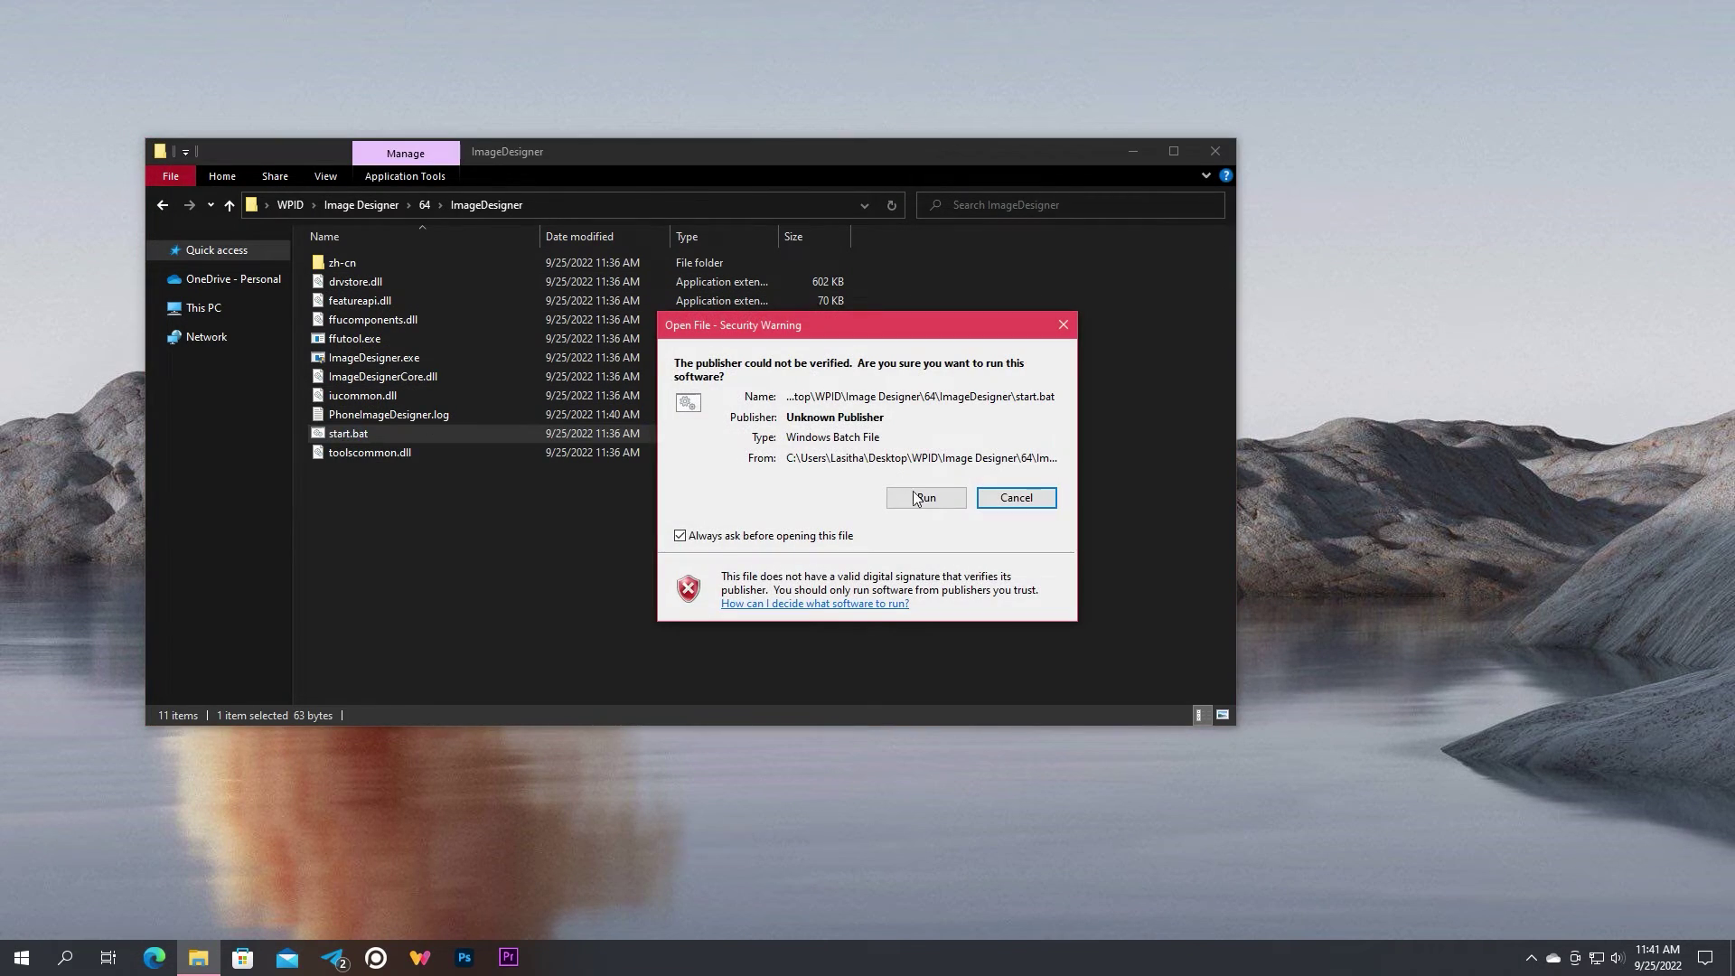
pyautogui.click(920, 496)
pyautogui.click(775, 601)
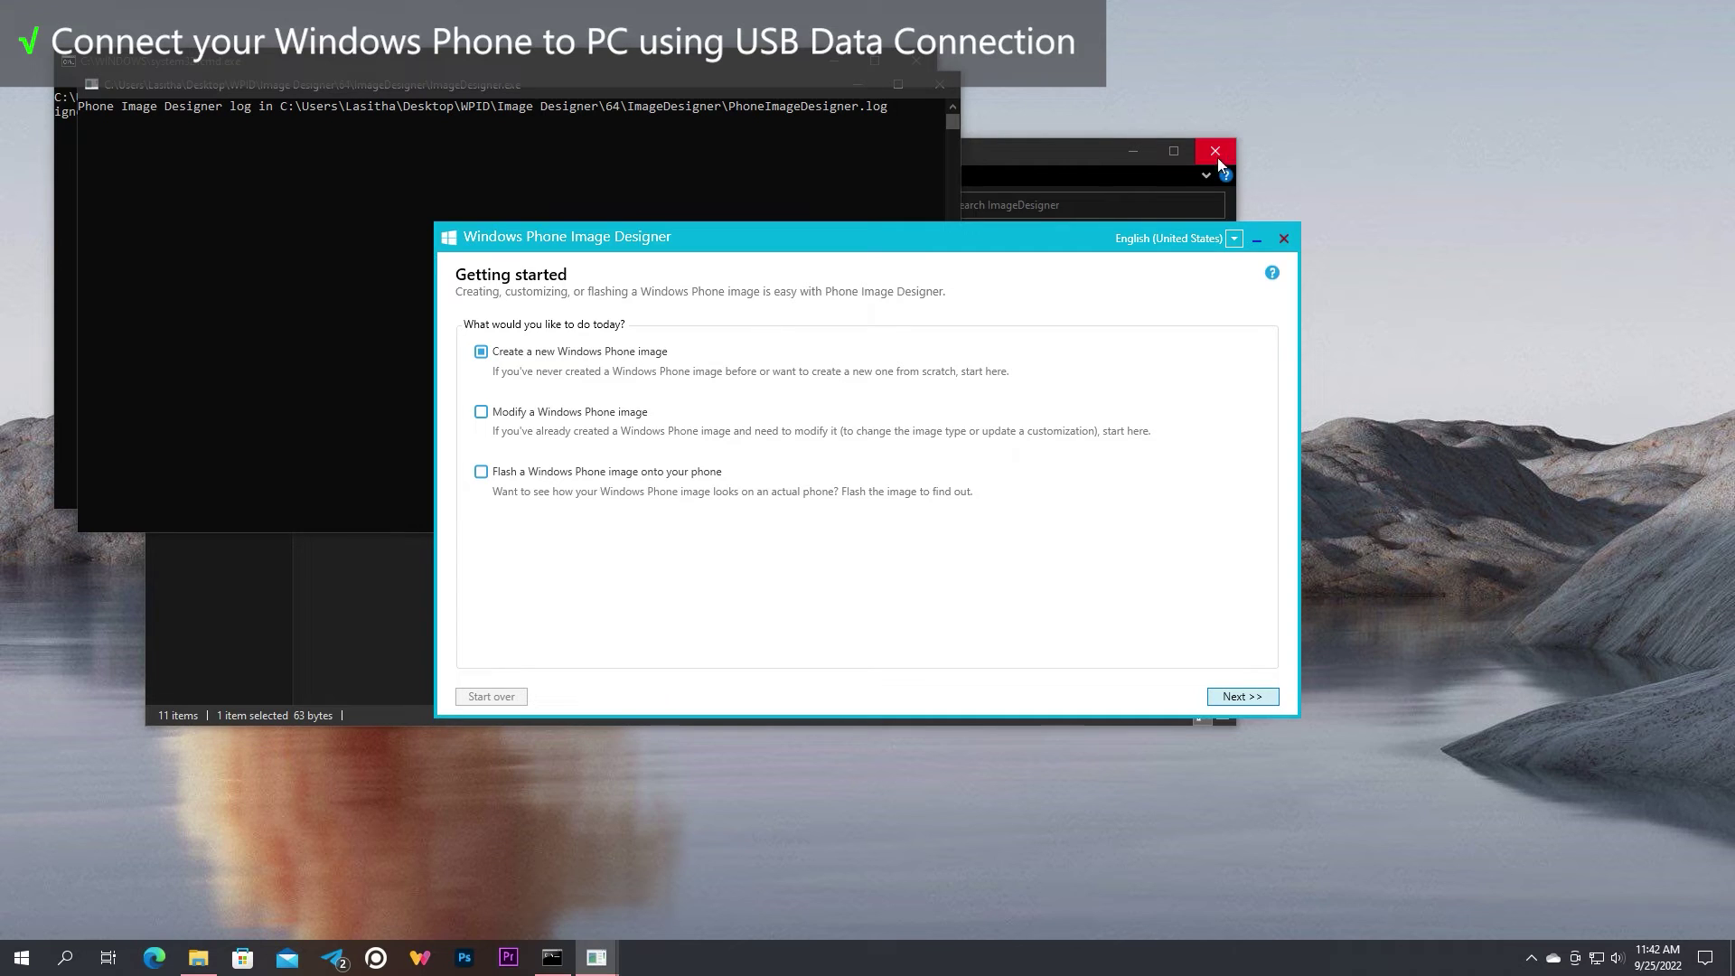
# Close the ImageDesigner folder window and choose to flash a Windows Phone image onto the phone, continuing to the flashing page
pyautogui.click(1101, 152)
pyautogui.click(1216, 151)
pyautogui.moveTo(1057, 237); pyautogui.dragTo(745, 219)
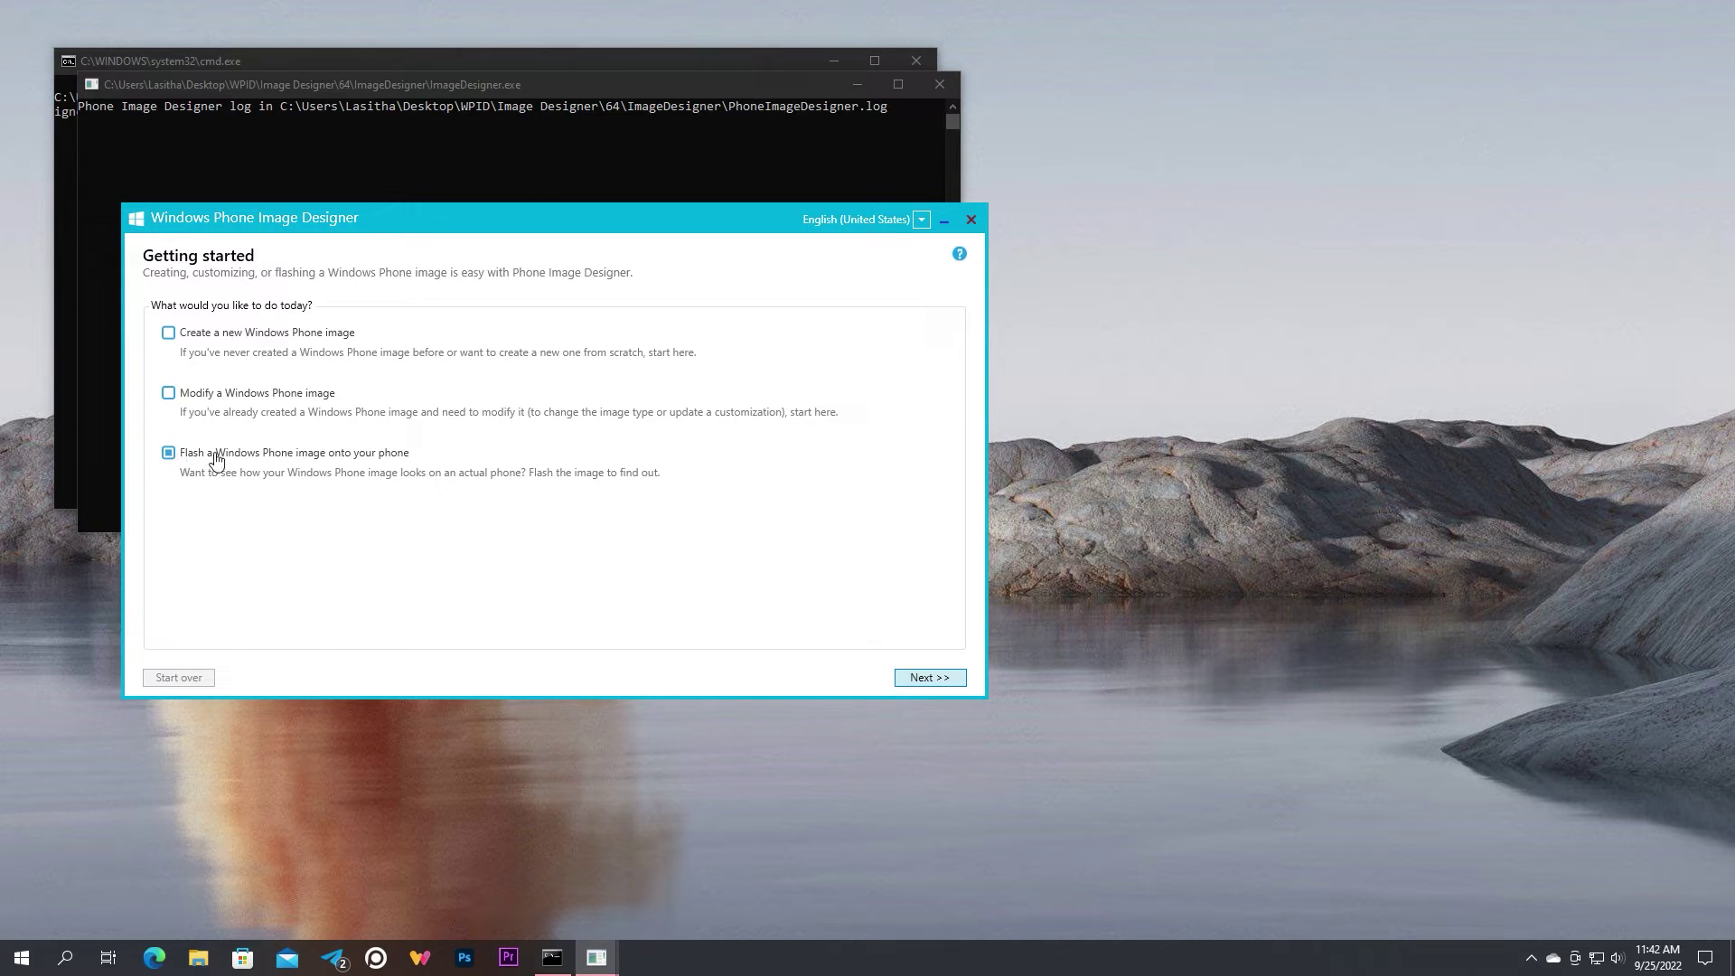
pyautogui.click(909, 680)
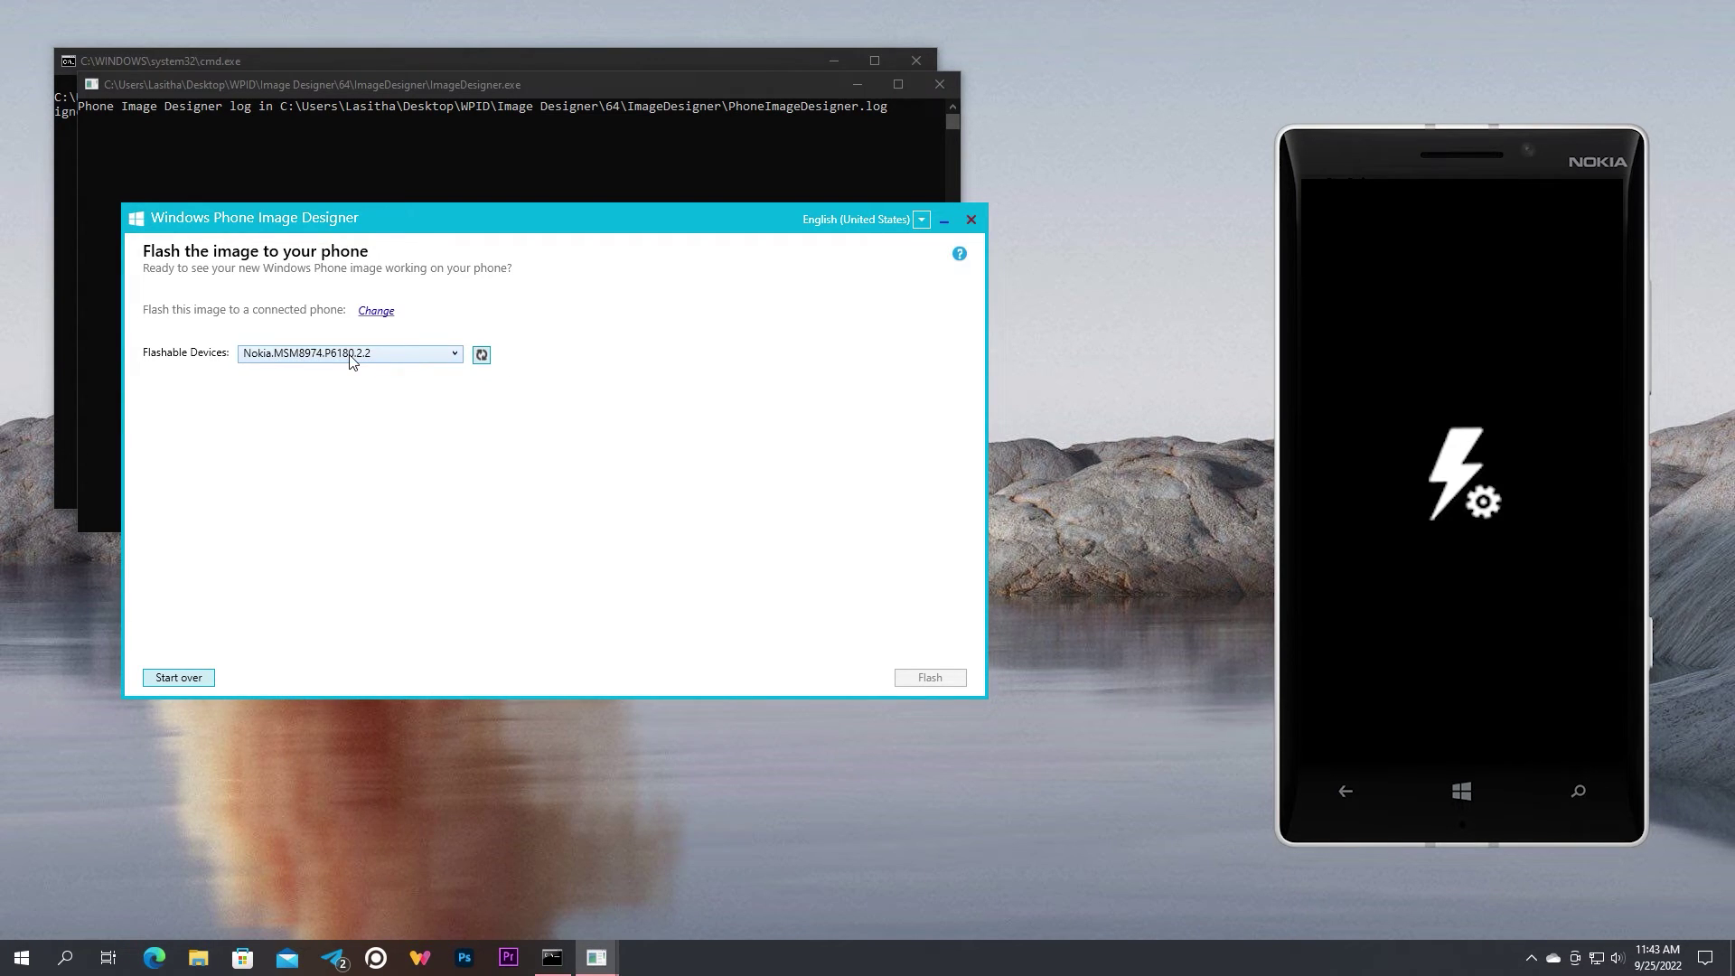
# Flash RM1045_02540.00019.15236.45004_RETAIL_prod_signed_1083_0268AE_000-66_MV.ffu from the desktop to the Nokia.MSM8974.P6180.2.2 device and close Windows Phone Image Designer
pyautogui.click(376, 312)
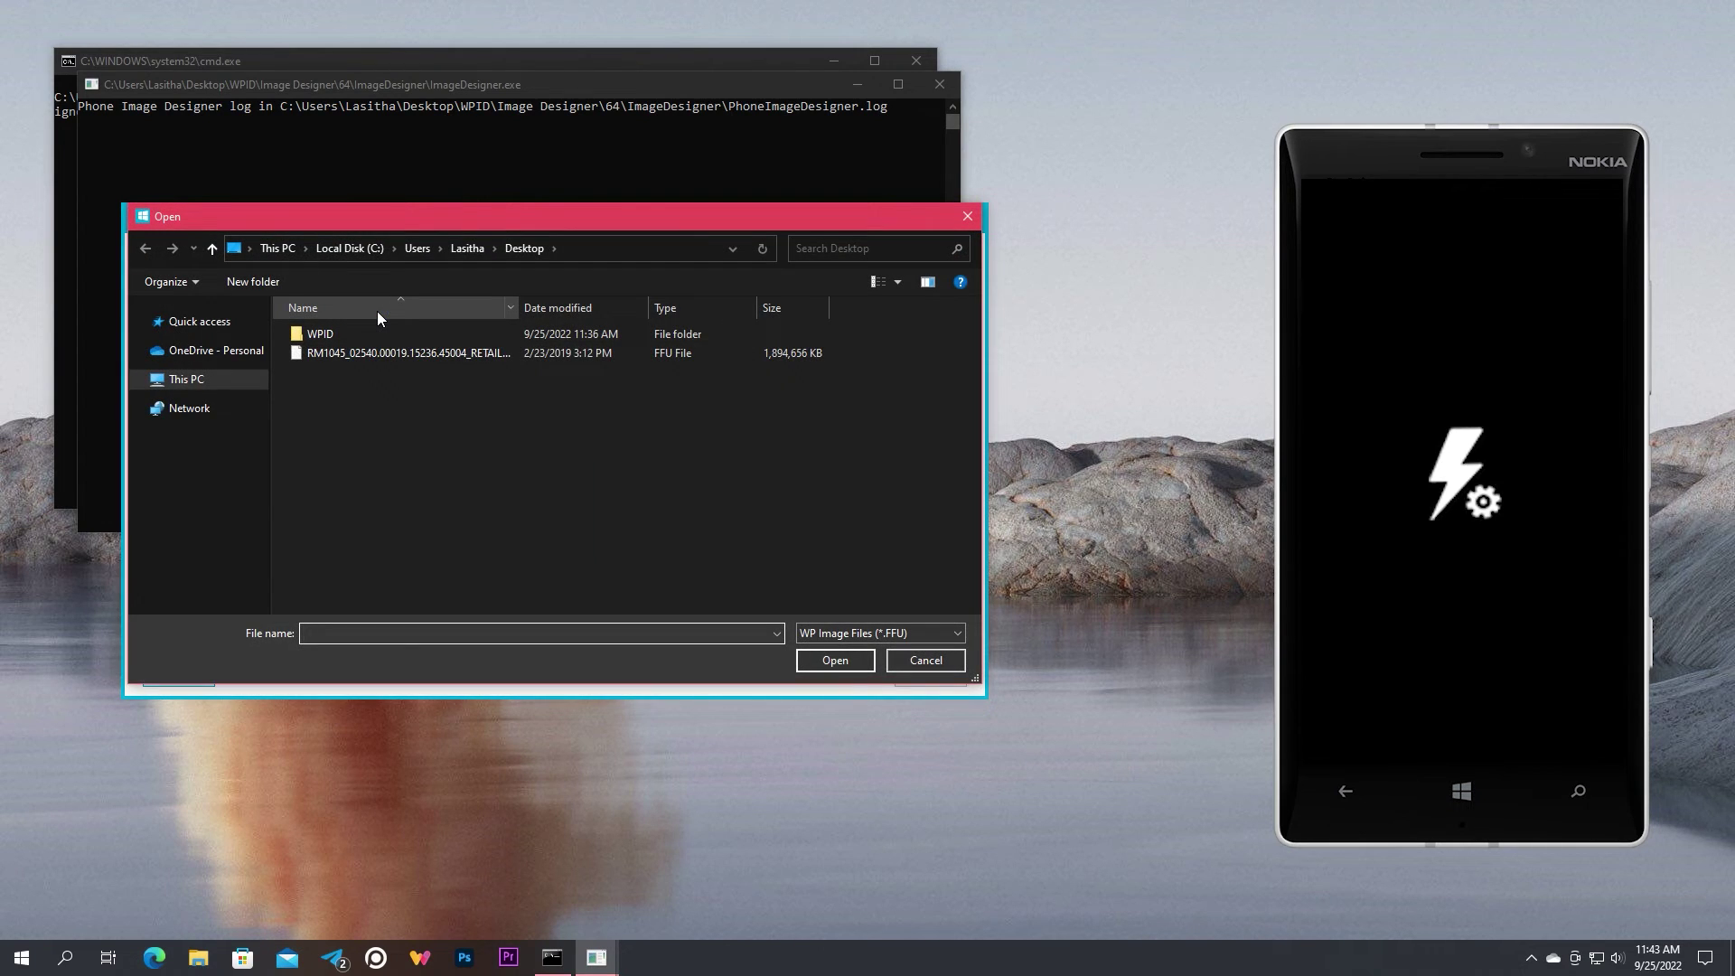
pyautogui.click(351, 354)
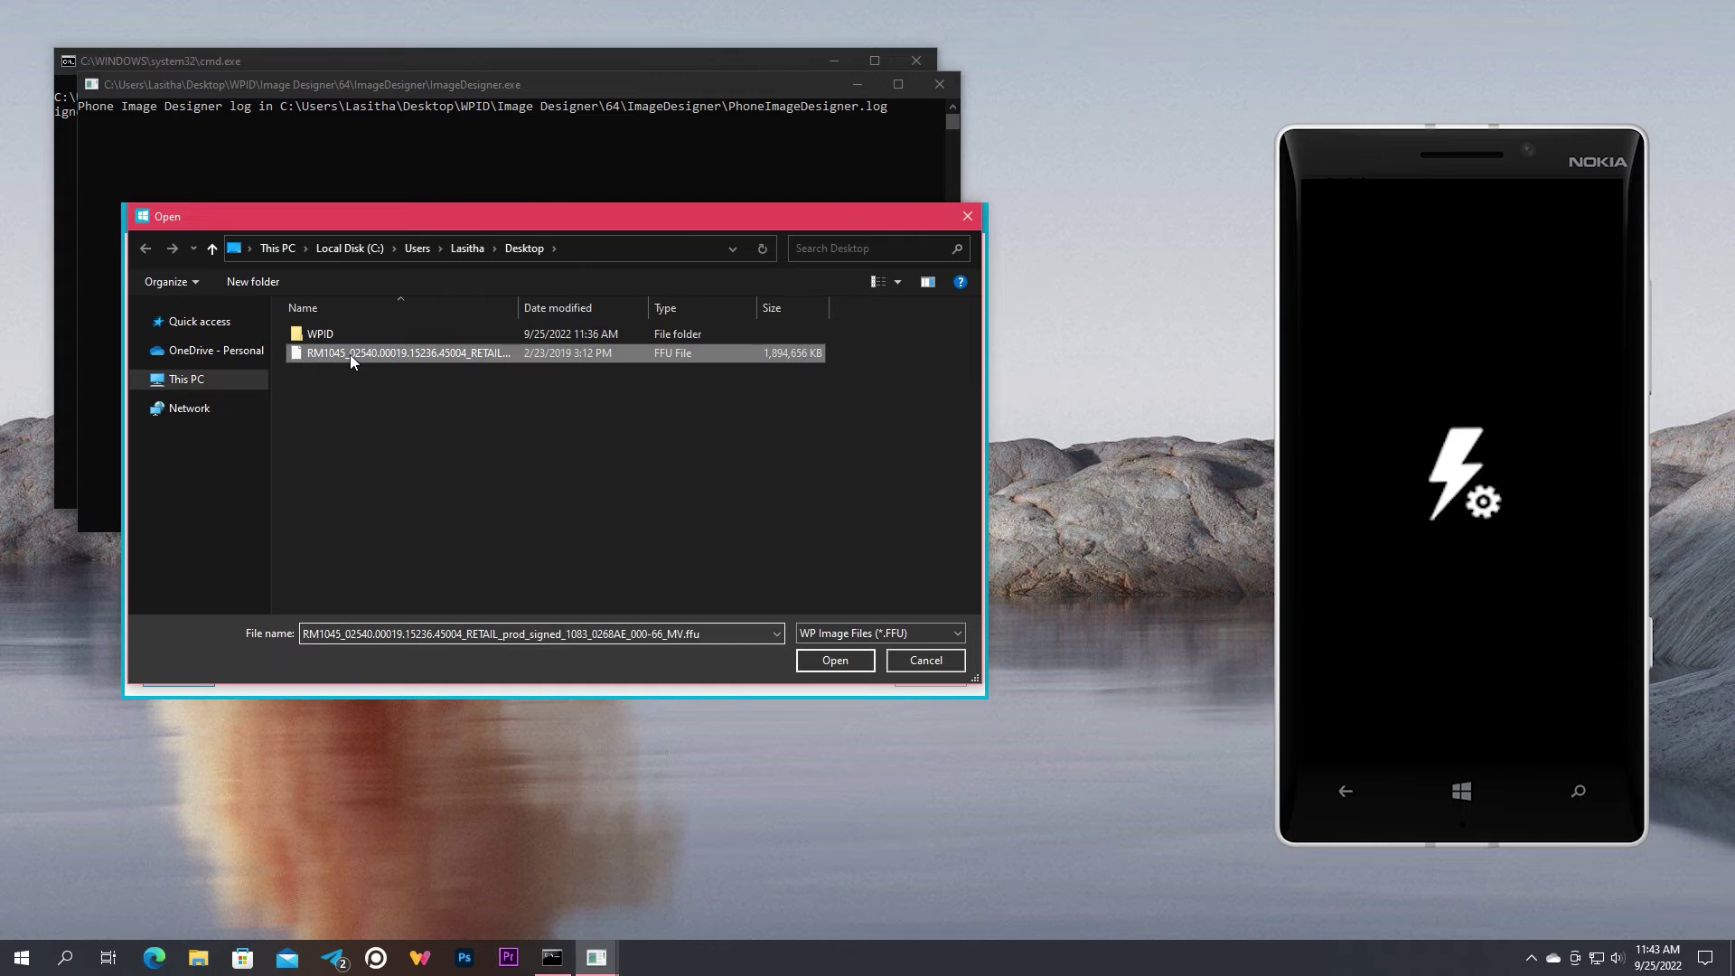
pyautogui.click(833, 661)
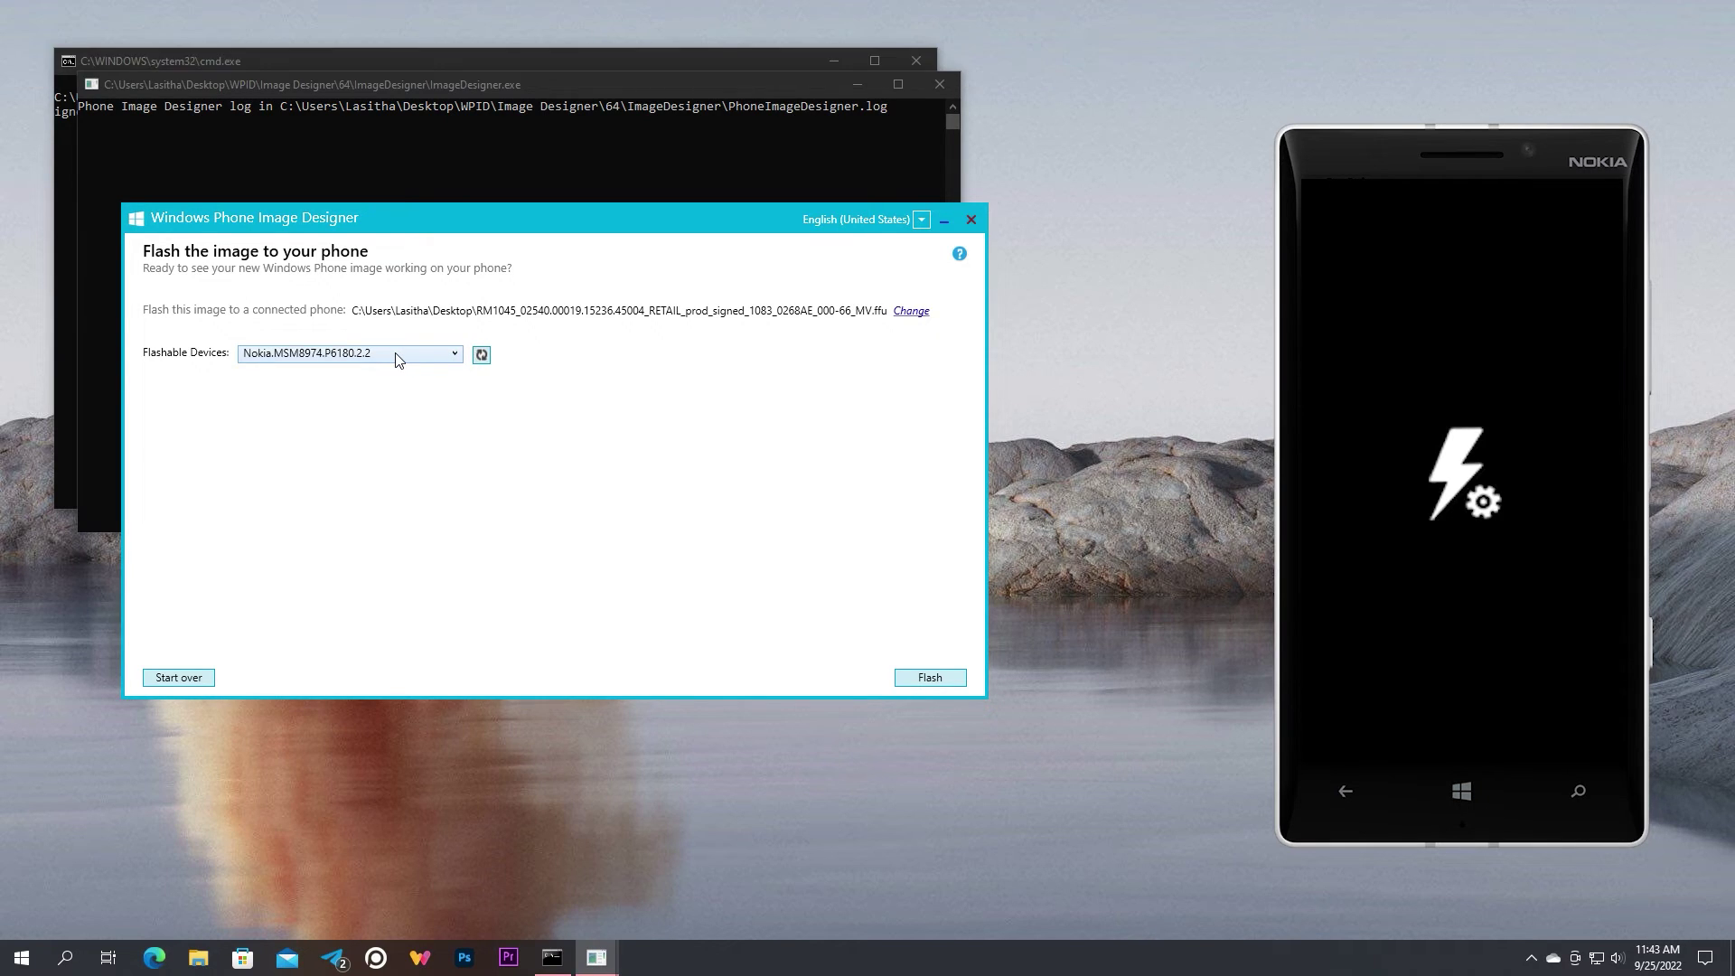
pyautogui.click(919, 674)
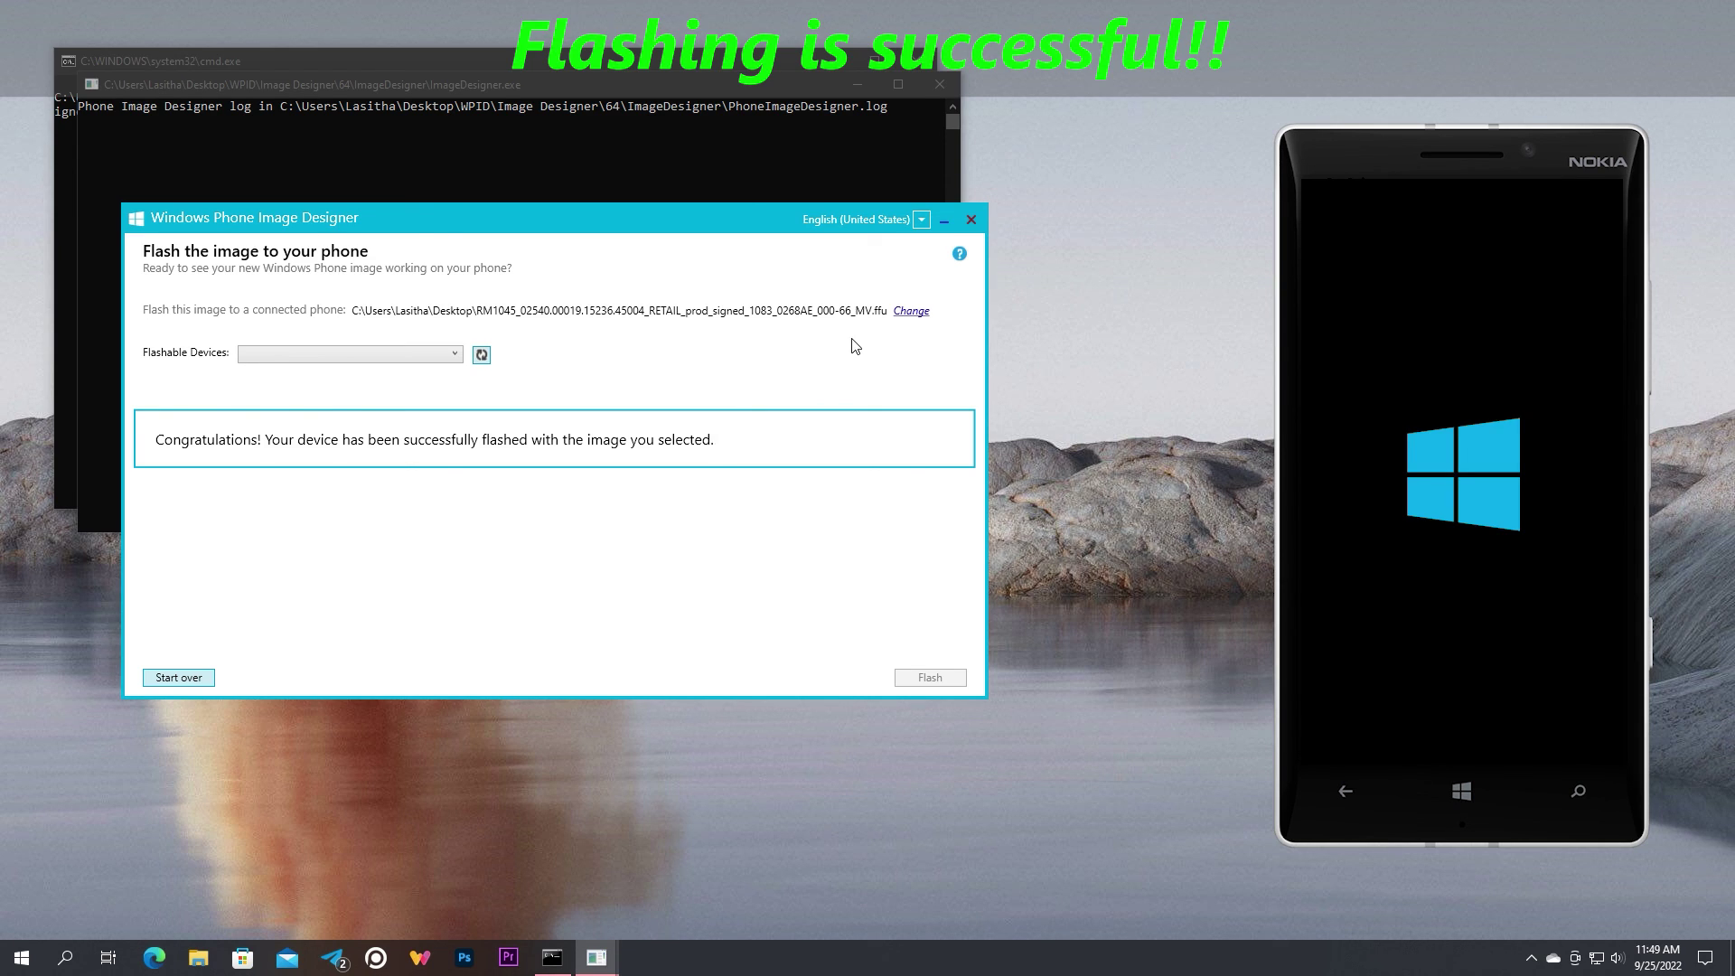
pyautogui.click(970, 220)
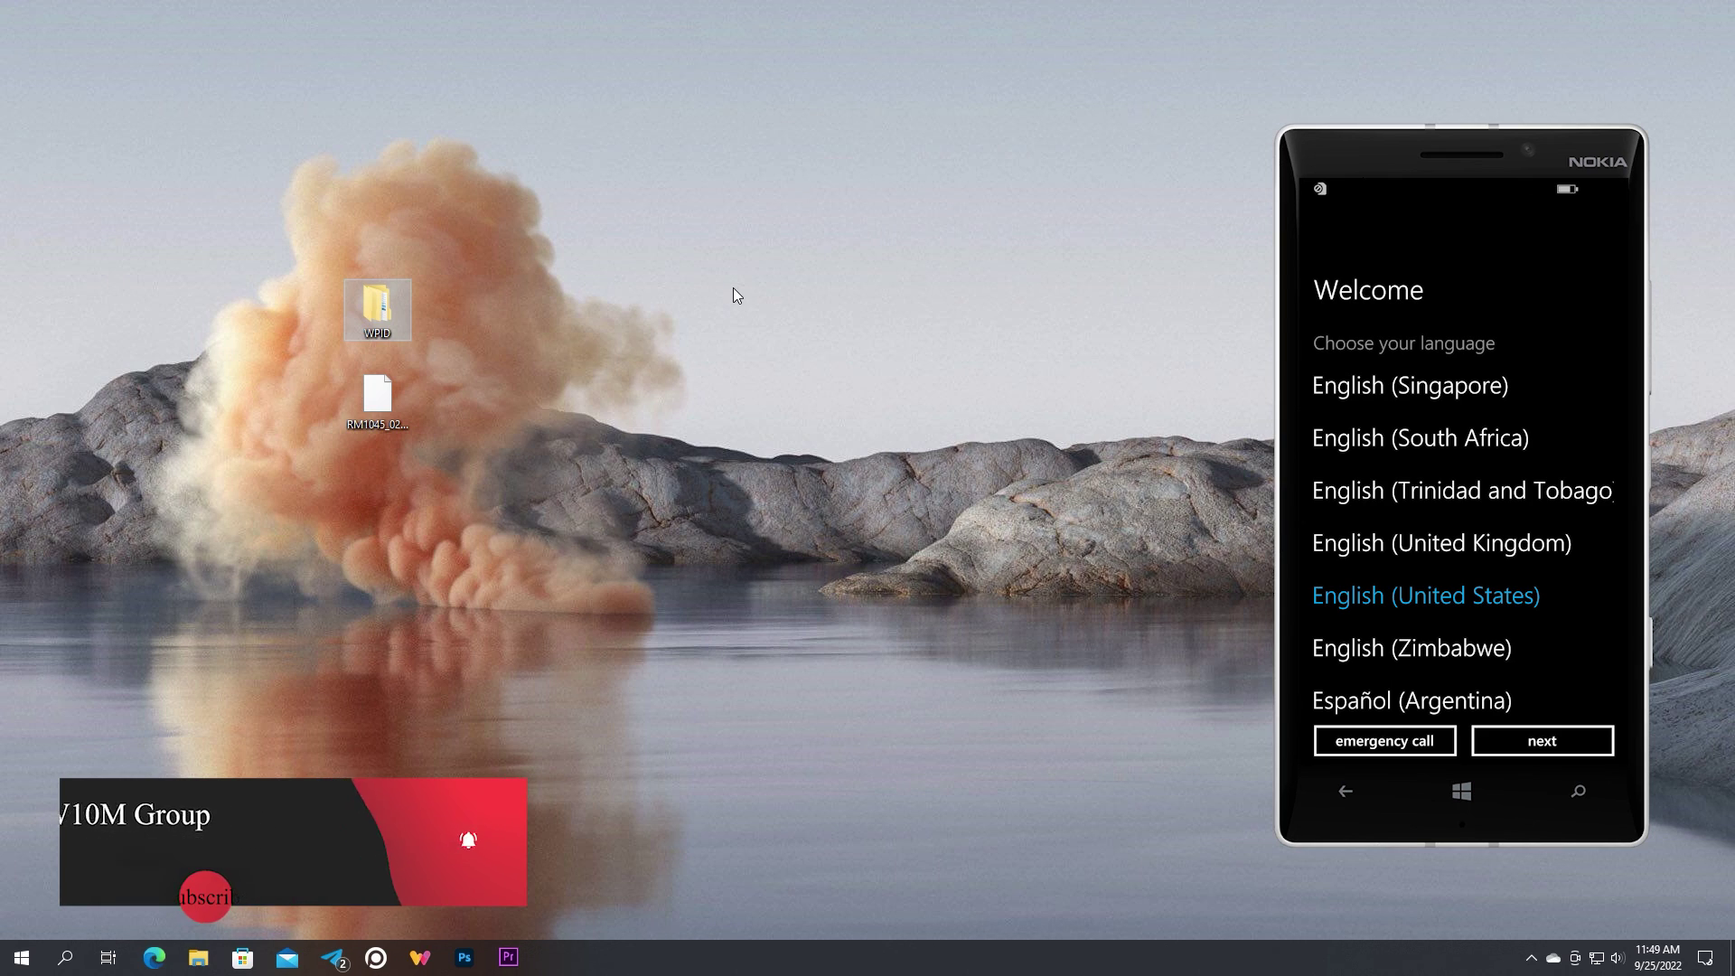